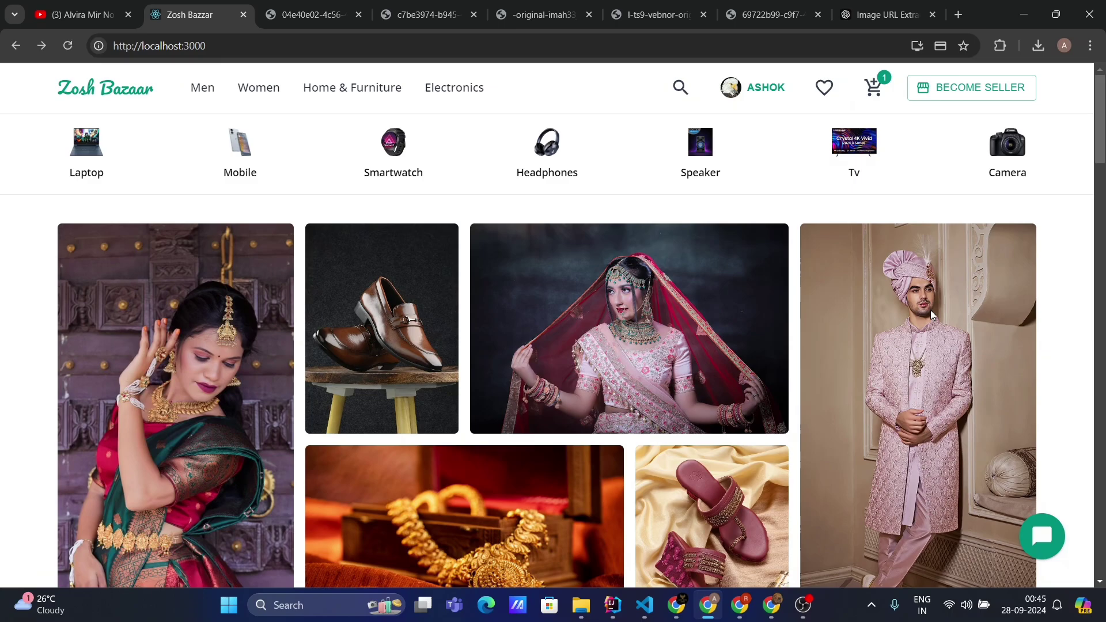
Open the AI assistant chat, close it, then reopen it to its cart and order-history welcome.
{"action": "left_click", "coordinate": [1044, 542]}
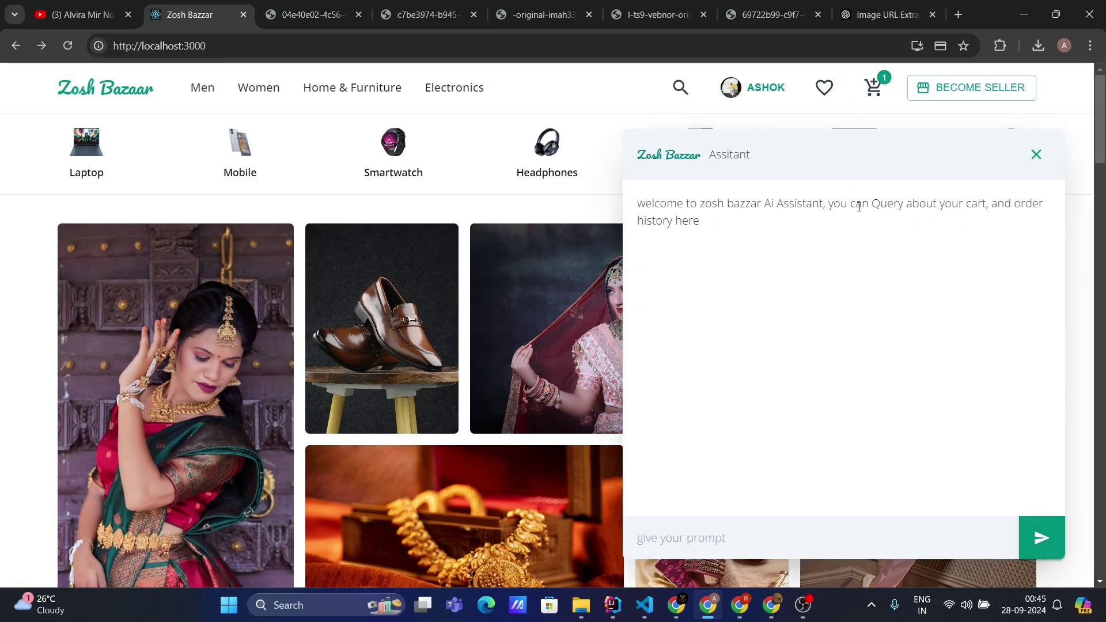
{"action": "left_click", "coordinate": [1034, 155]}
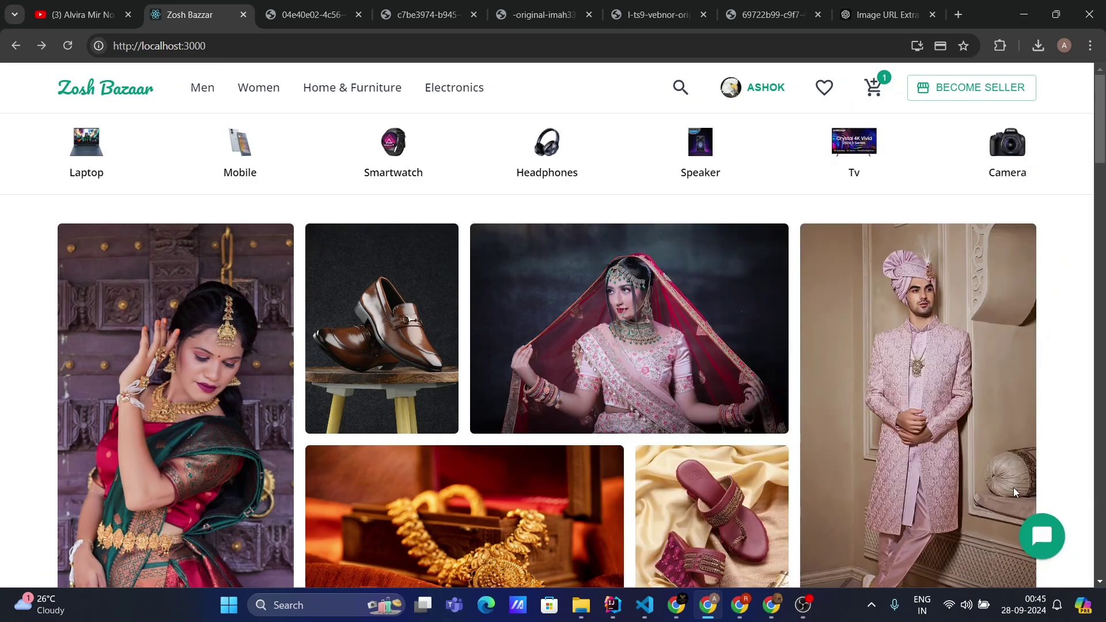
{"action": "left_click", "coordinate": [1040, 535]}
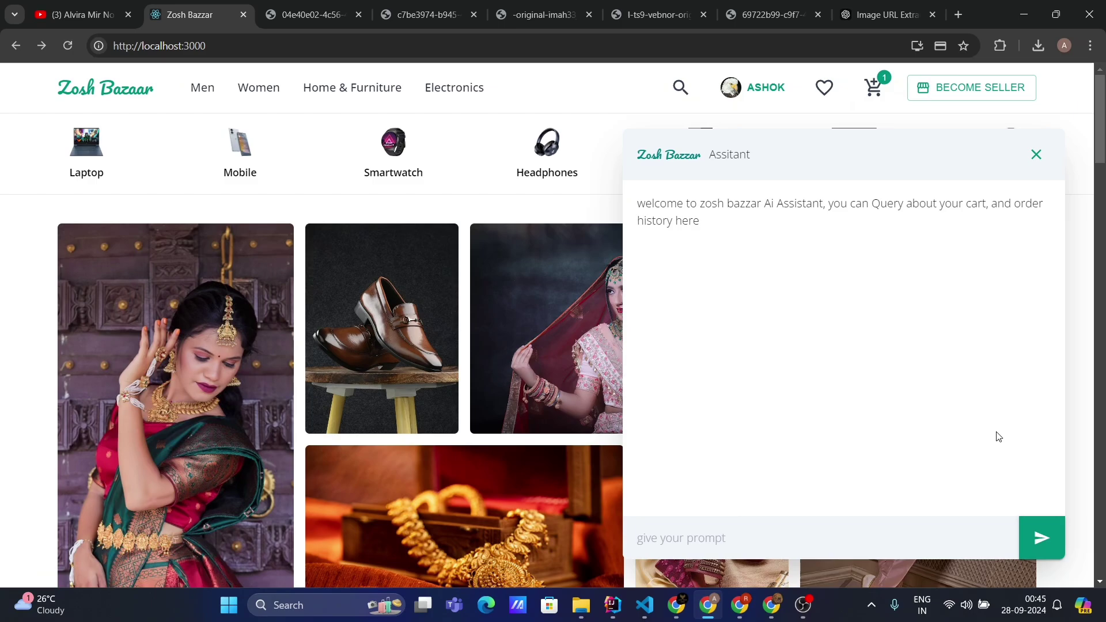
Go to Women > Sarees, then open and close the red Georgette saree's product assistant.
{"action": "mouse_move", "coordinate": [252, 112]}
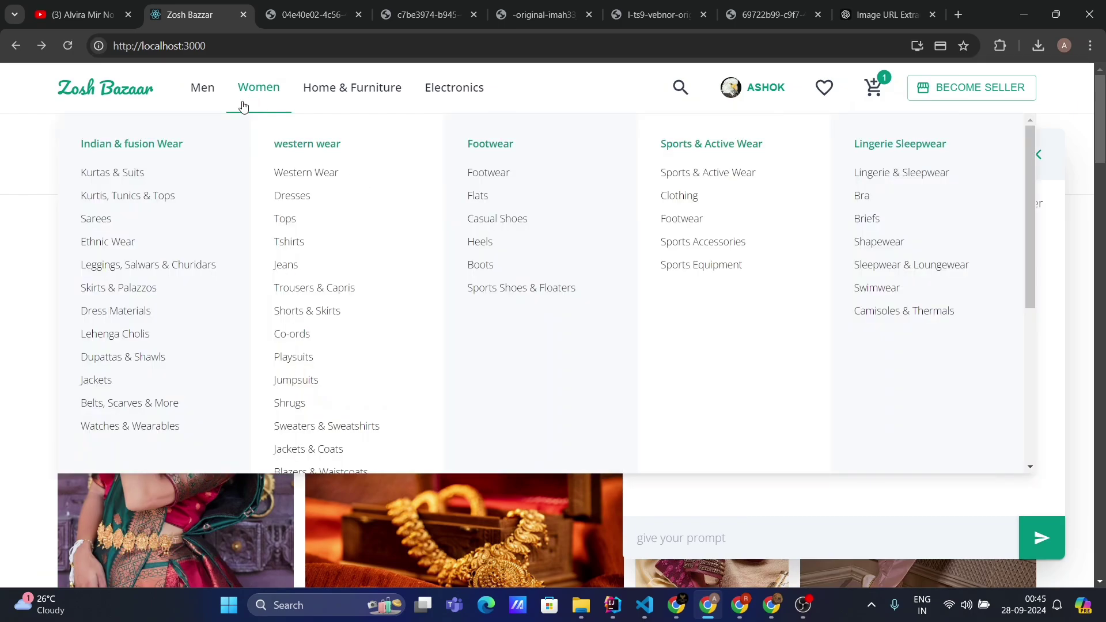
{"action": "left_click", "coordinate": [96, 221]}
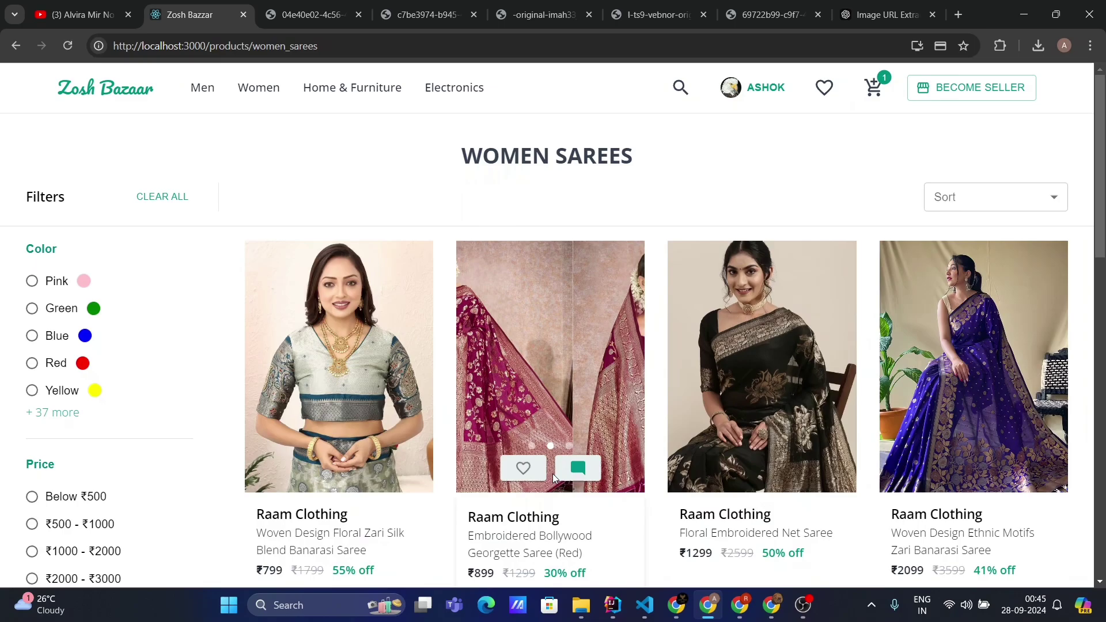
{"action": "left_click", "coordinate": [575, 469]}
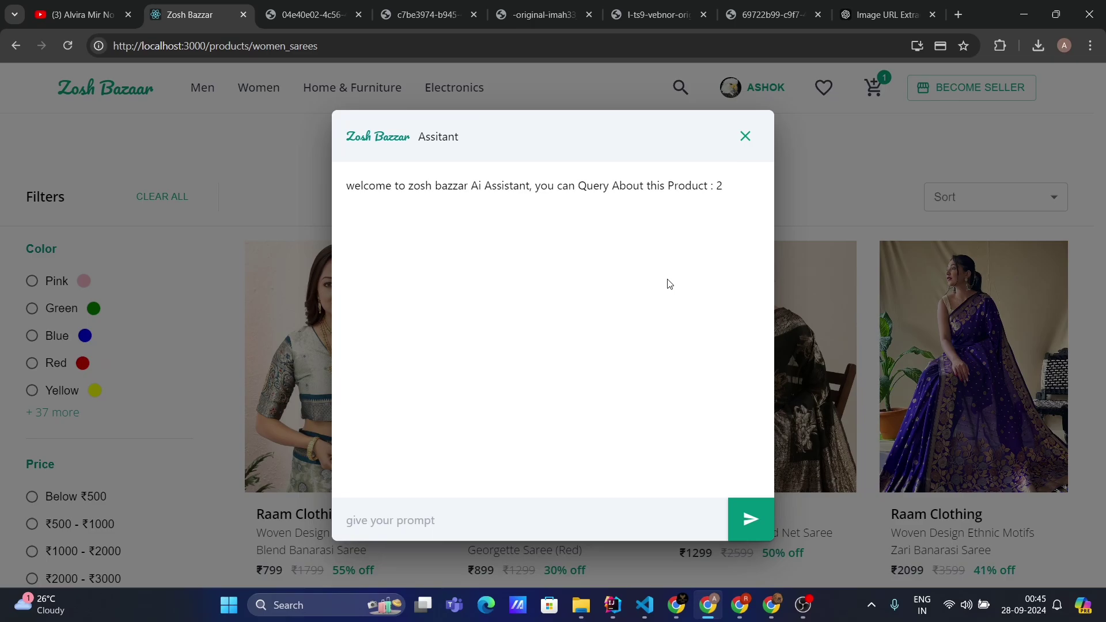
{"action": "left_click", "coordinate": [744, 138]}
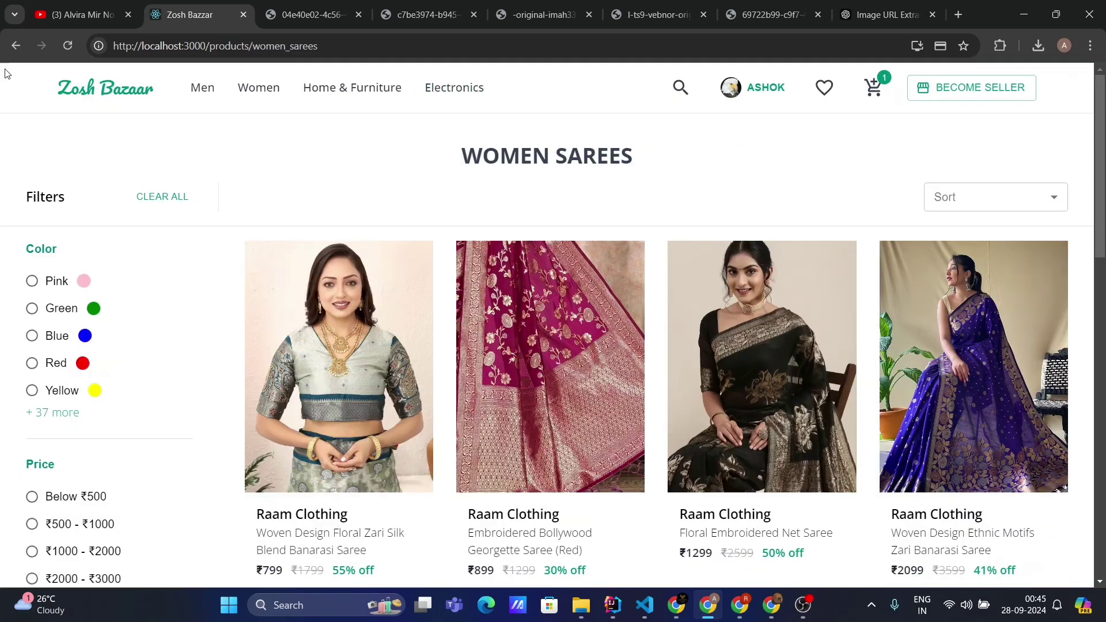
Return to the home page and open the assistant chat.
{"action": "left_click", "coordinate": [88, 78]}
{"action": "scroll", "coordinate": [714, 299], "scroll_direction": "down", "scroll_amount": 4}
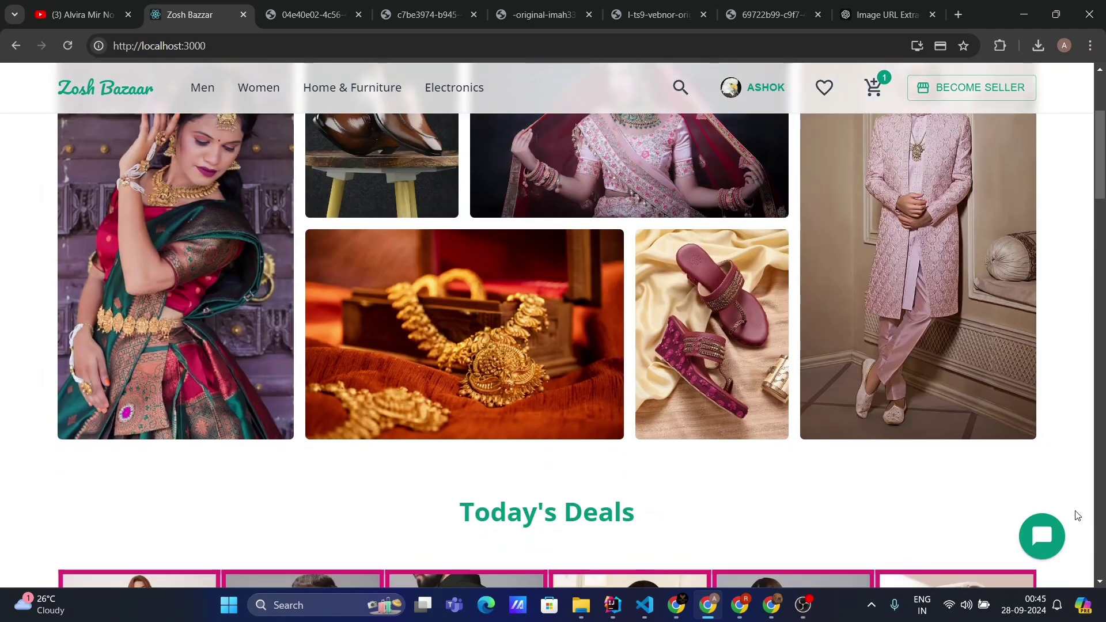
{"action": "left_click", "coordinate": [1039, 555]}
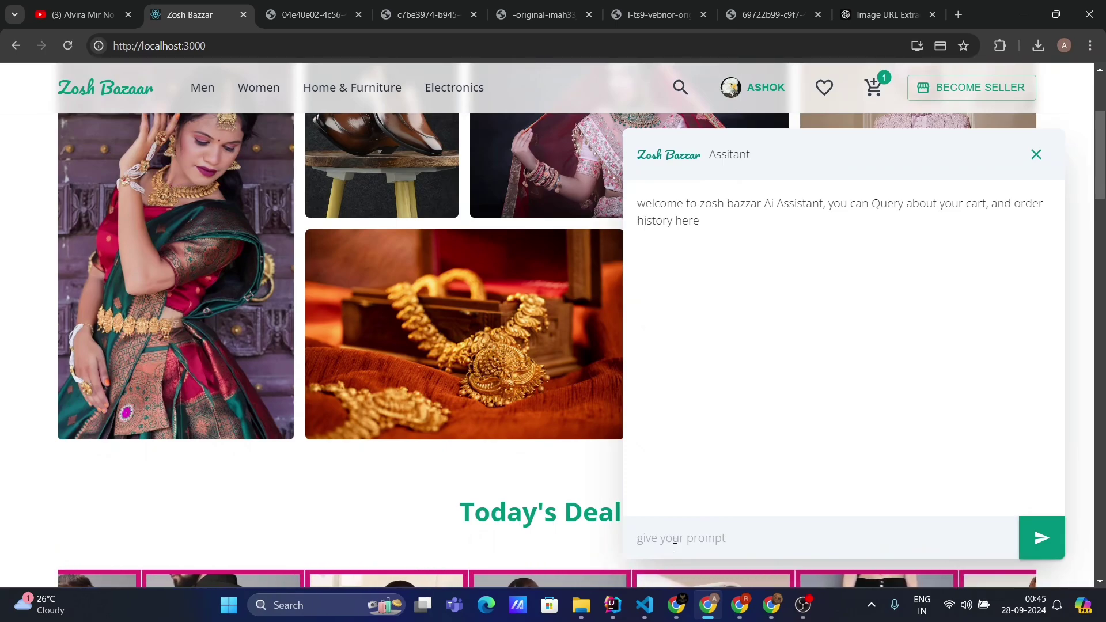
Review the shipped, cancelled, placed and pending orders in the order history, then return home.
{"action": "left_click", "coordinate": [753, 103]}
{"action": "scroll", "coordinate": [650, 387], "scroll_direction": "up", "scroll_amount": 4}
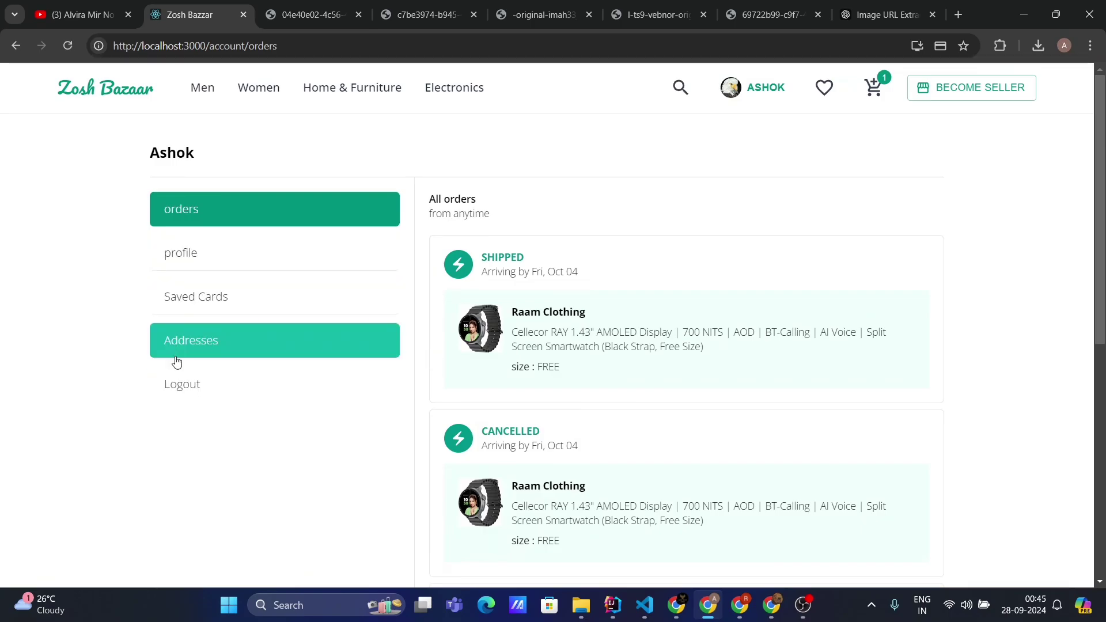
{"action": "scroll", "coordinate": [617, 291], "scroll_direction": "down", "scroll_amount": 7}
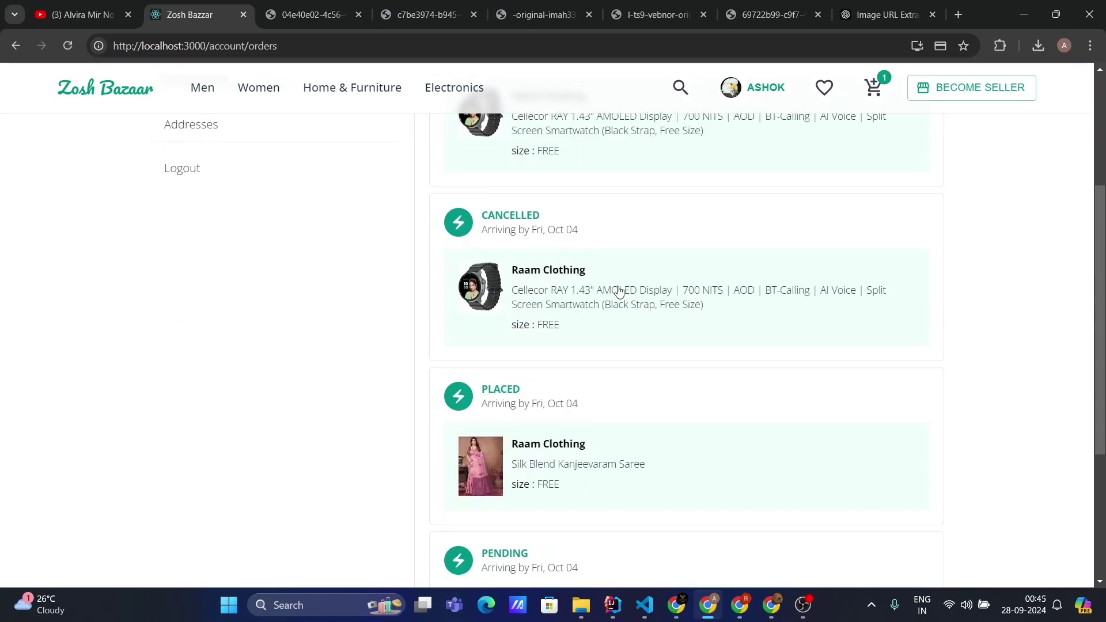
{"action": "scroll", "coordinate": [613, 256], "scroll_direction": "up", "scroll_amount": 5}
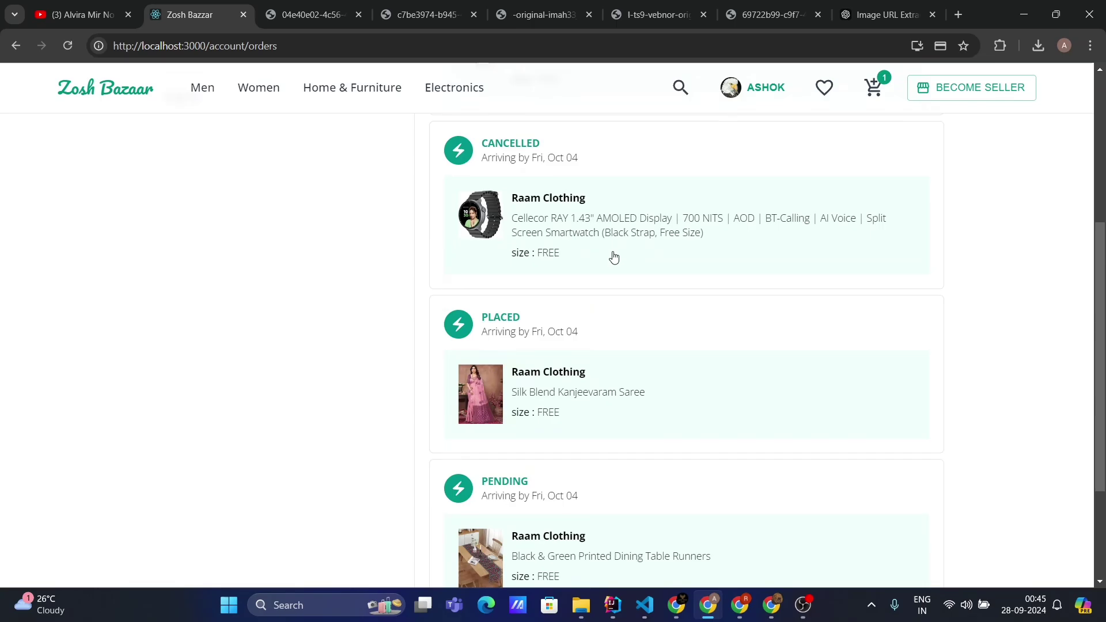
{"action": "scroll", "coordinate": [614, 266], "scroll_direction": "up", "scroll_amount": 1}
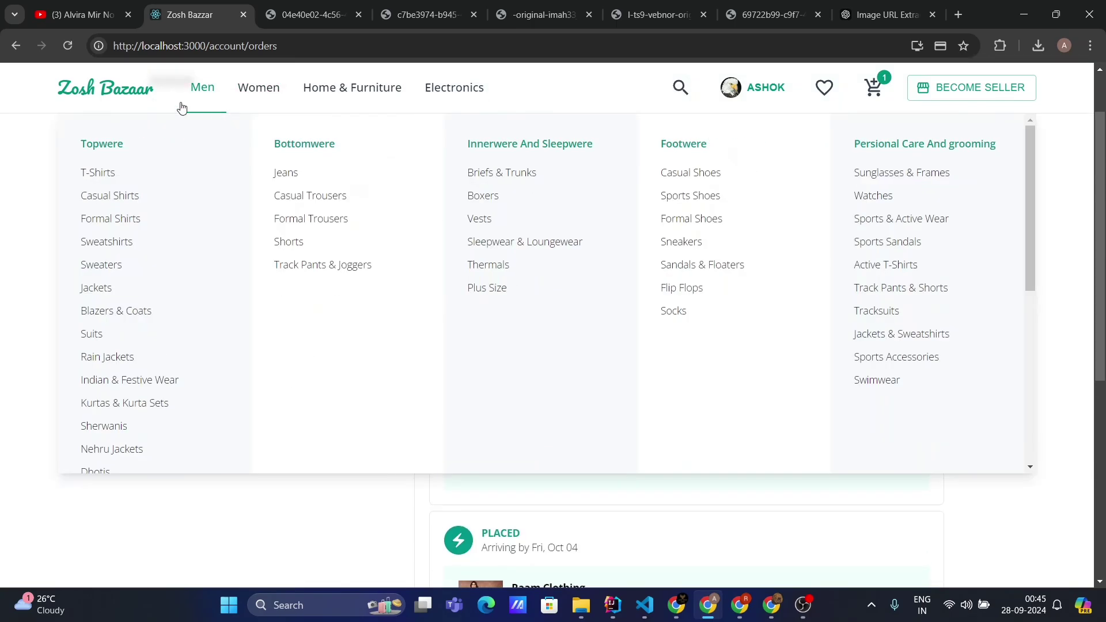
{"action": "left_click", "coordinate": [102, 79]}
Ask the assistant 'how many orders i have' and highlight its reply of 4.
{"action": "left_click", "coordinate": [1041, 535]}
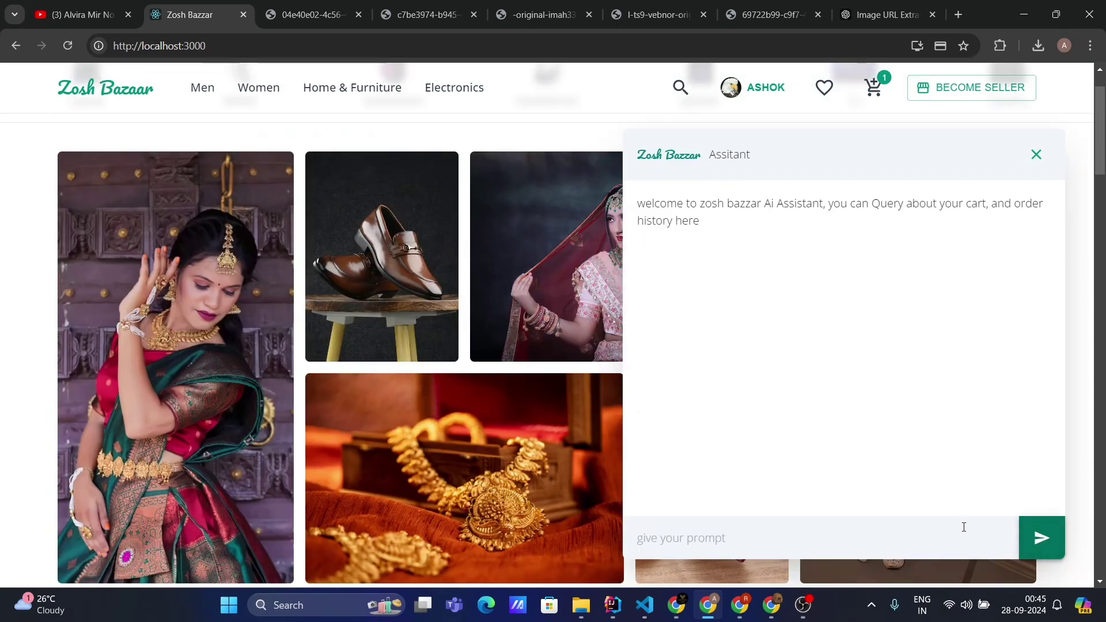
{"action": "left_click", "coordinate": [757, 545]}
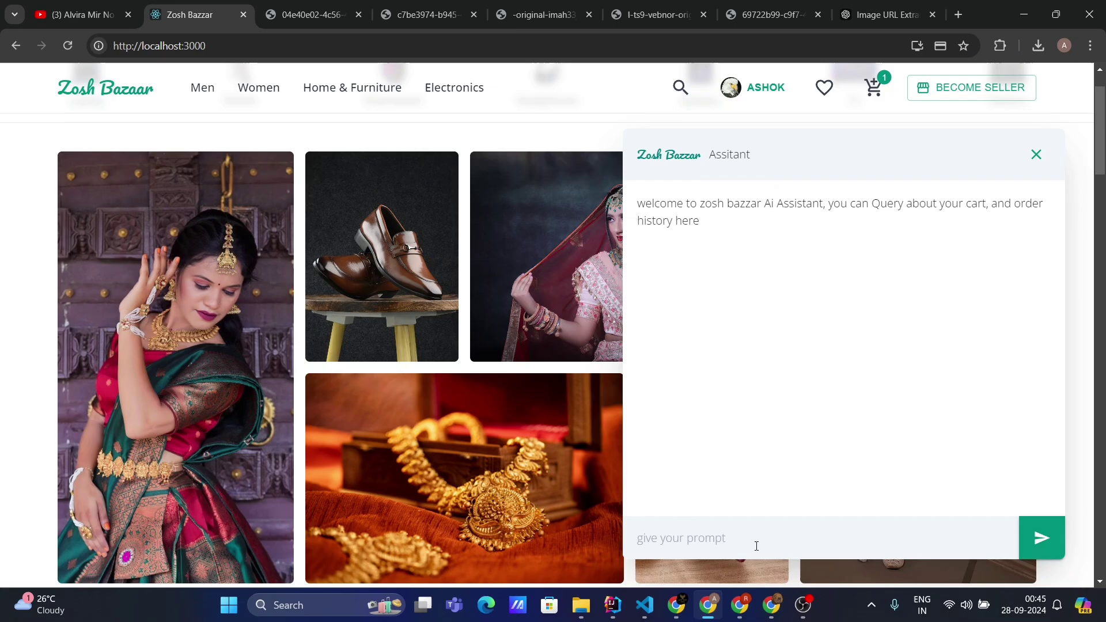
{"action": "type", "text": "how man"}
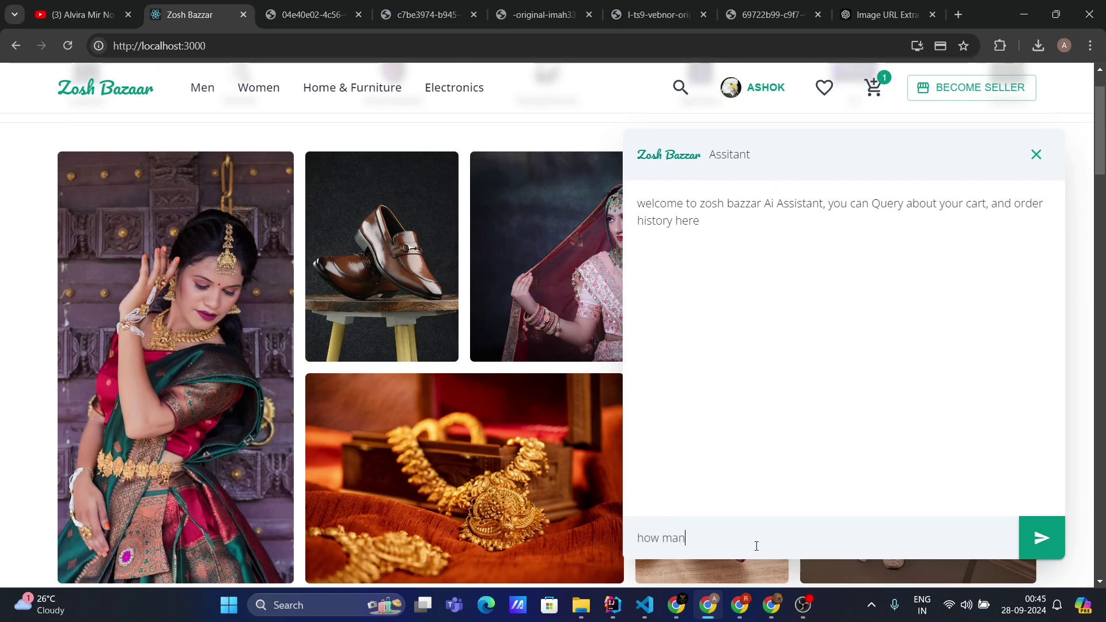
{"action": "type", "text": "y orders i have"}
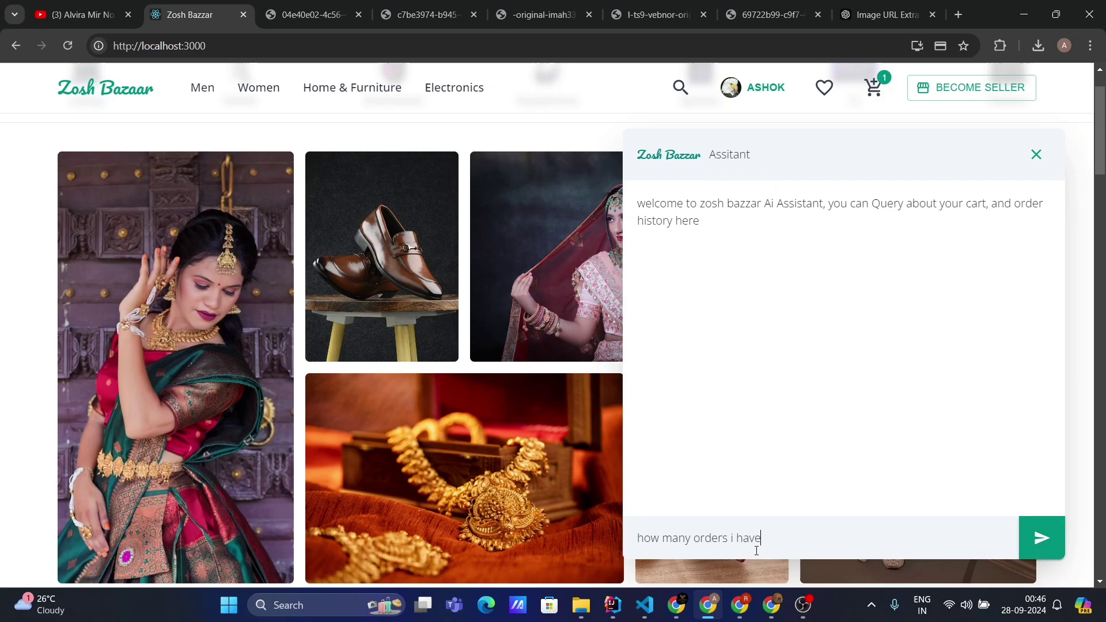
{"action": "left_click", "coordinate": [1041, 538]}
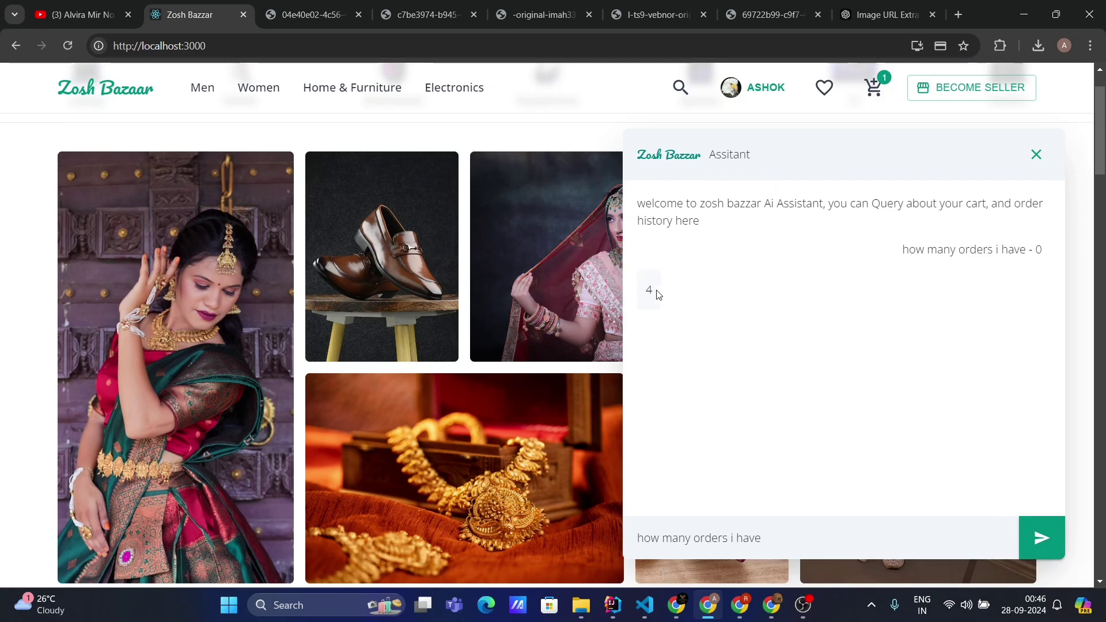
{"action": "left_click_drag", "start_coordinate": [658, 293], "coordinate": [639, 293]}
{"action": "left_click", "coordinate": [705, 535]}
{"action": "left_click_drag", "start_coordinate": [761, 538], "coordinate": [636, 500]}
Replace the prompt with 'how many cancled order i have' and send it.
{"action": "key", "text": "BackSpace"}
{"action": "type", "text": "h"}
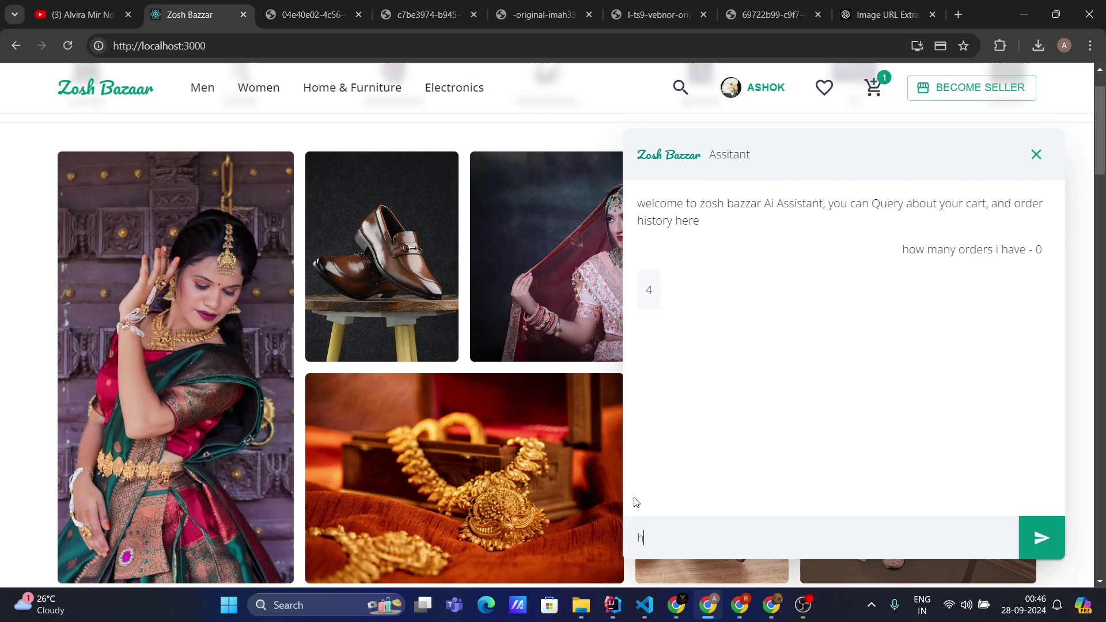
{"action": "type", "text": "ow many cancle"}
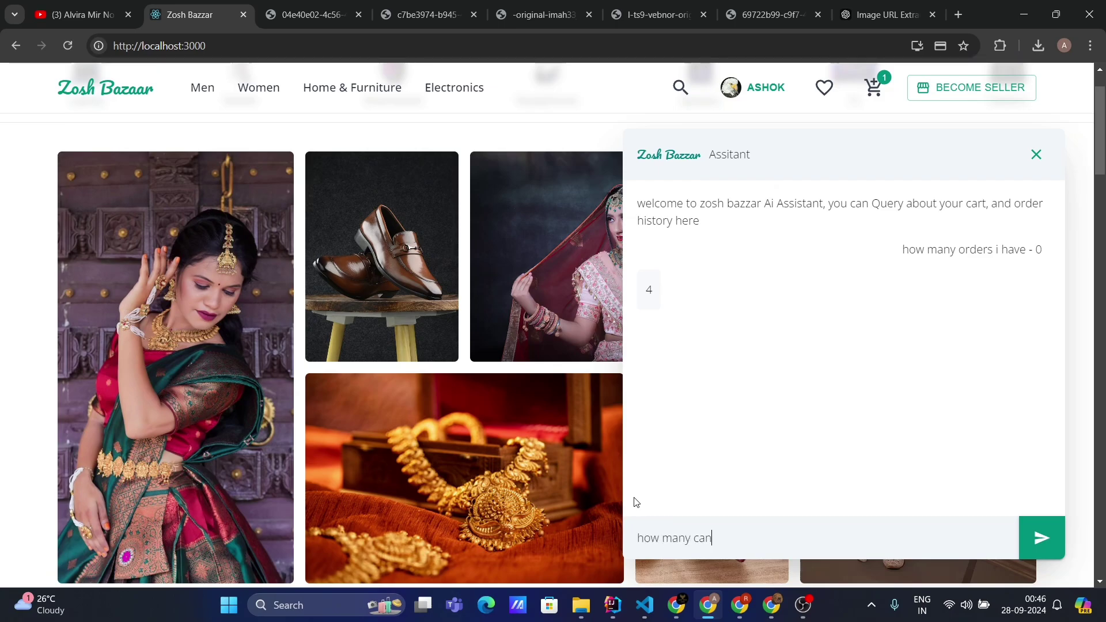
{"action": "key", "text": "BackSpace"}
{"action": "key", "text": "BackSpace"}
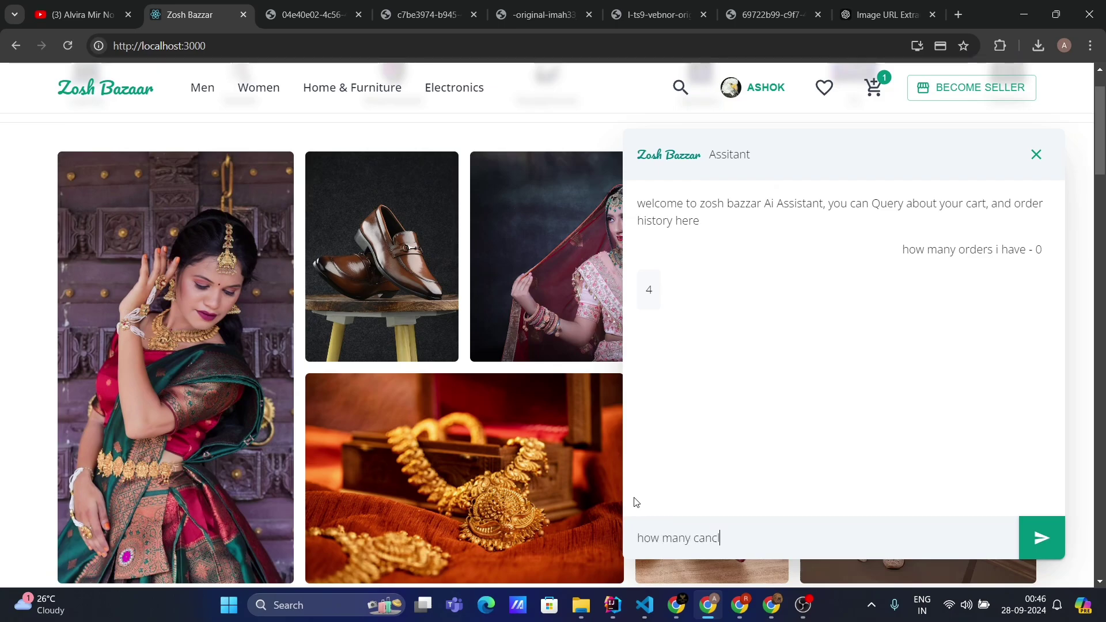
{"action": "type", "text": "led order i have"}
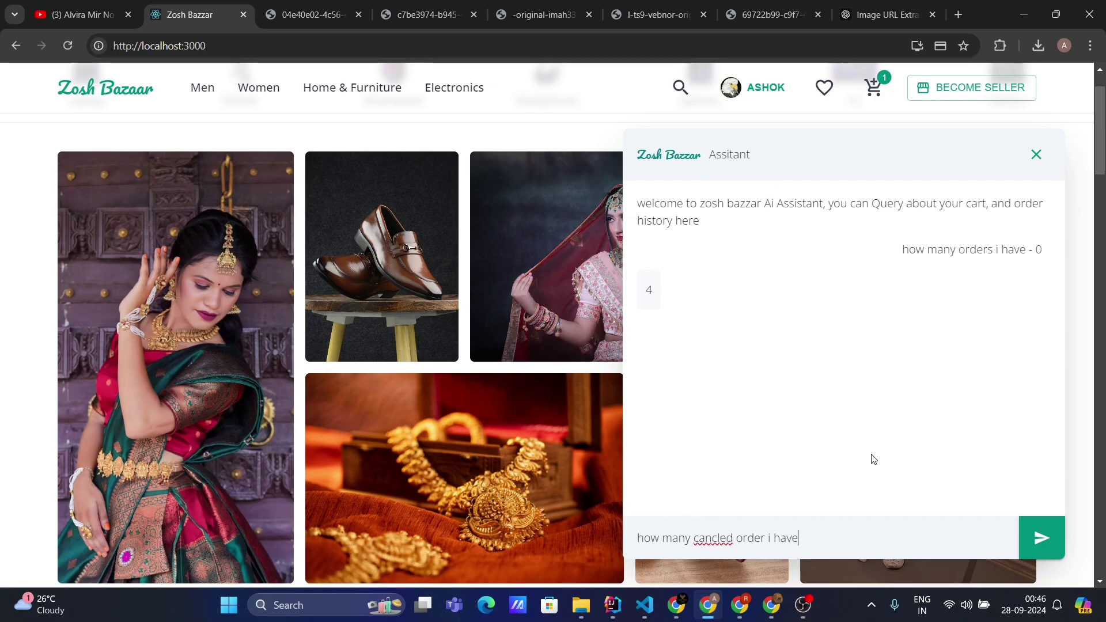
{"action": "left_click", "coordinate": [1033, 552]}
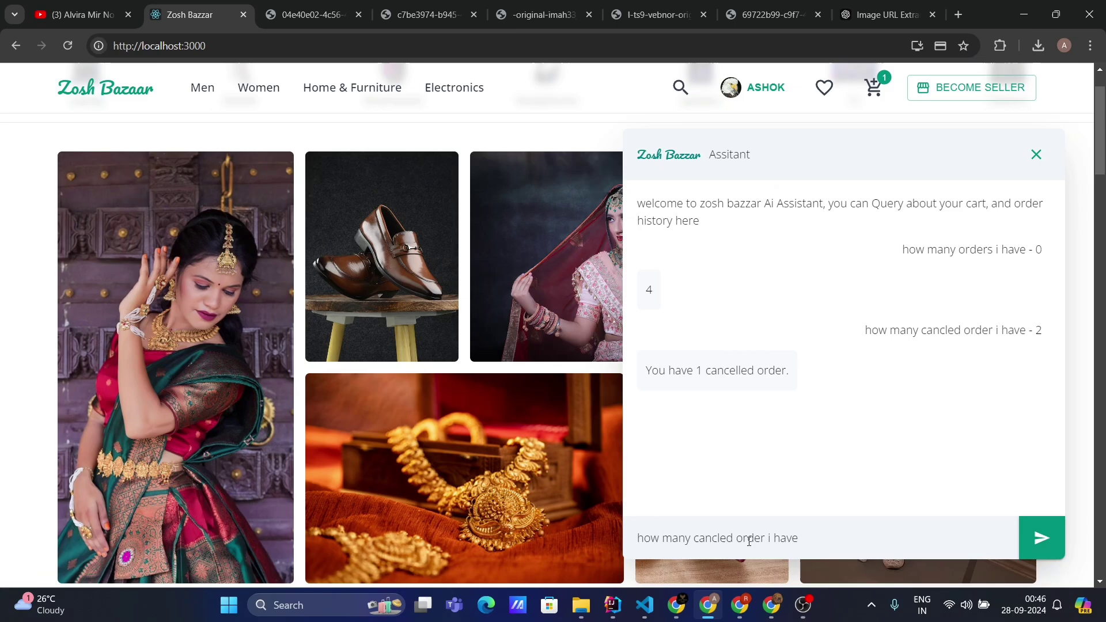
Edit the prompt to 'how orders delivered to me till now' and send it.
{"action": "key", "text": "BackSpace"}
{"action": "key", "text": "BackSpace"}
{"action": "key", "text": "BackSpace"}
{"action": "key", "text": "BackSpace"}
{"action": "key", "text": "BackSpace"}
{"action": "key", "text": "BackSpace"}
{"action": "key", "text": "BackSpace"}
{"action": "key", "text": "BackSpace"}
{"action": "key", "text": "BackSpace"}
{"action": "key", "text": "BackSpace"}
{"action": "key", "text": "BackSpace"}
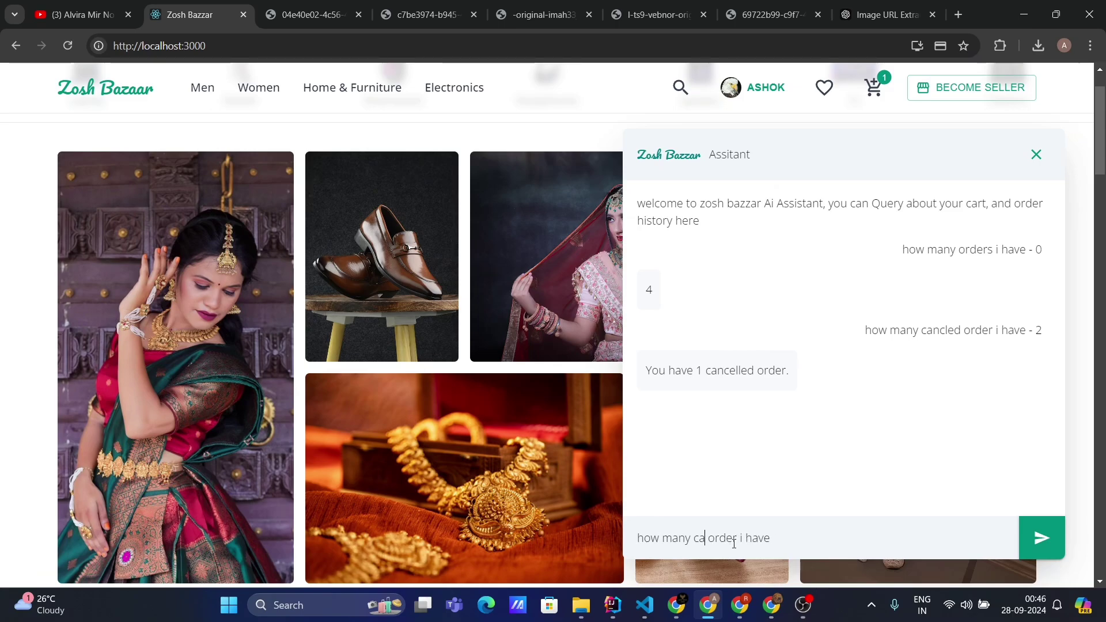
{"action": "key", "text": "BackSpace"}
{"action": "key", "text": "BackSpace"}
{"action": "type", "text": "s"}
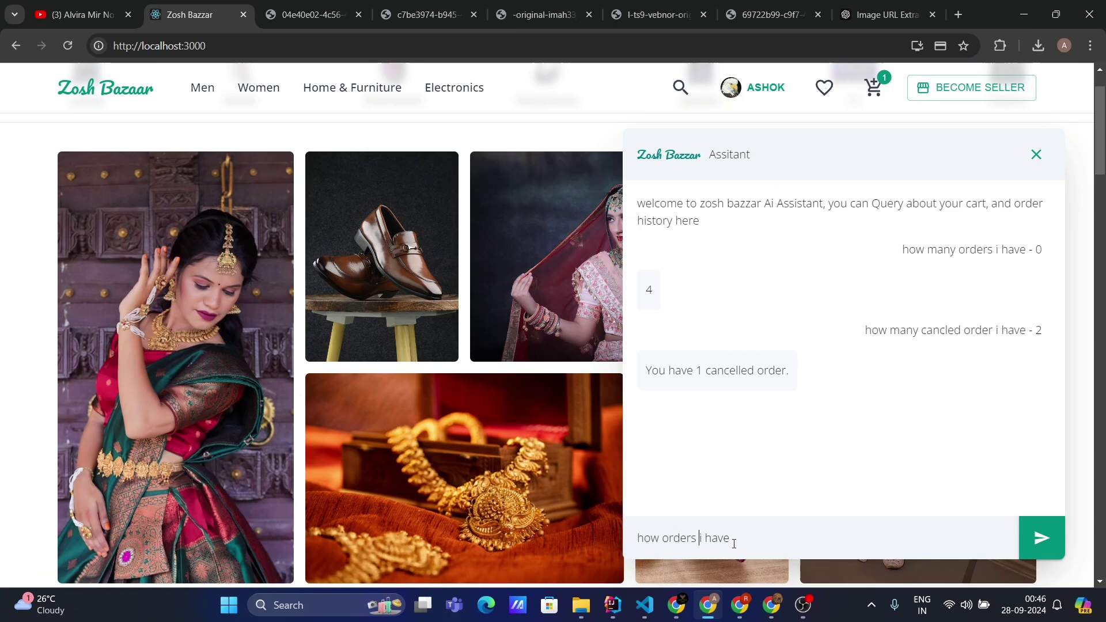
{"action": "left_click", "coordinate": [734, 544]}
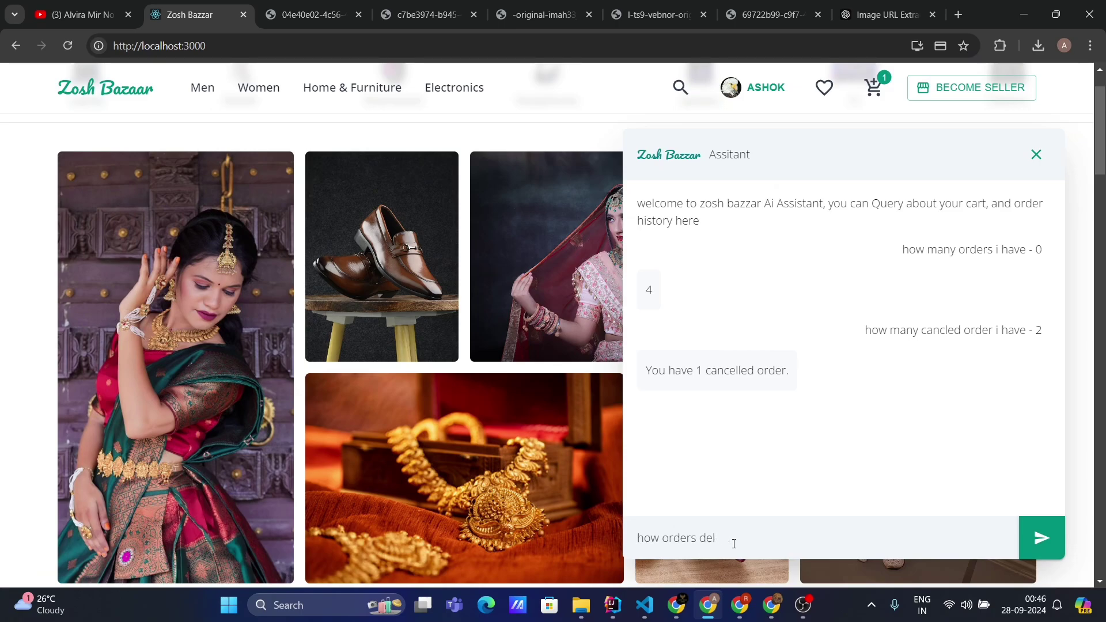
{"action": "type", "text": "delivere"}
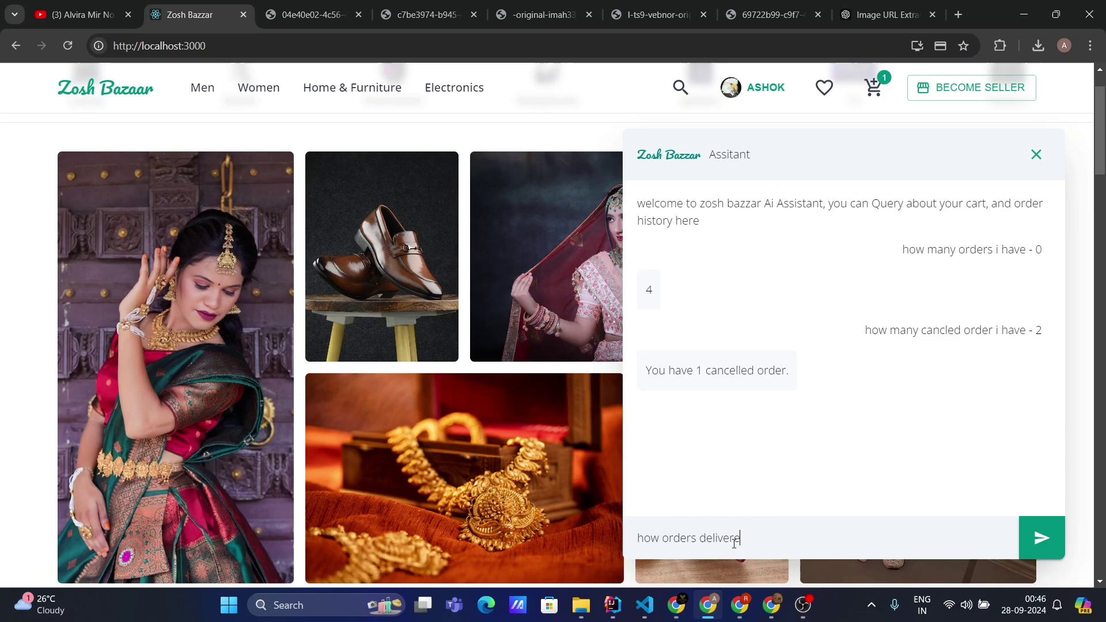
{"action": "type", "text": "d to me till now"}
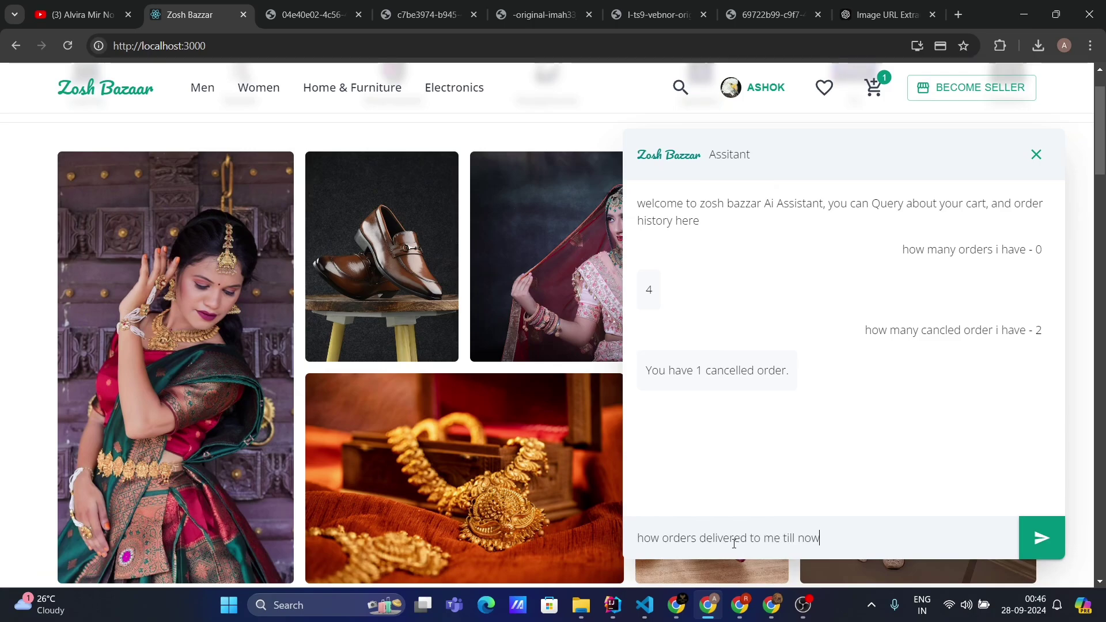
{"action": "left_click", "coordinate": [1041, 538]}
Clear the old question from the prompt box after reading the 1-delivered-order reply.
{"action": "scroll", "coordinate": [828, 340], "scroll_direction": "down", "scroll_amount": 1}
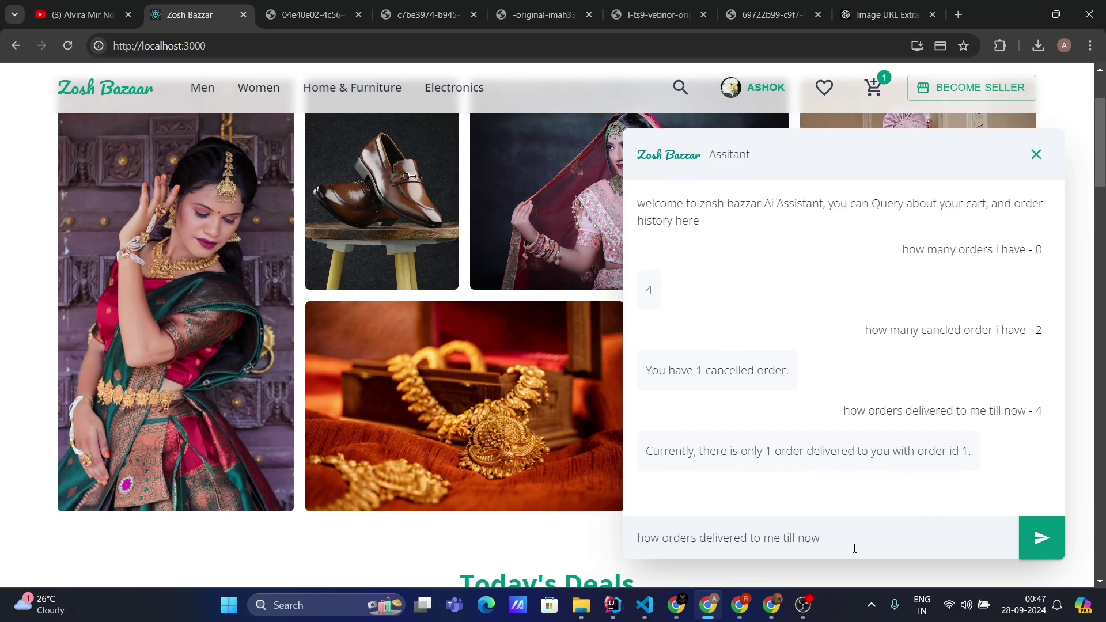
{"action": "left_click_drag", "start_coordinate": [852, 548], "coordinate": [617, 567]}
{"action": "key", "text": "BackSpace"}
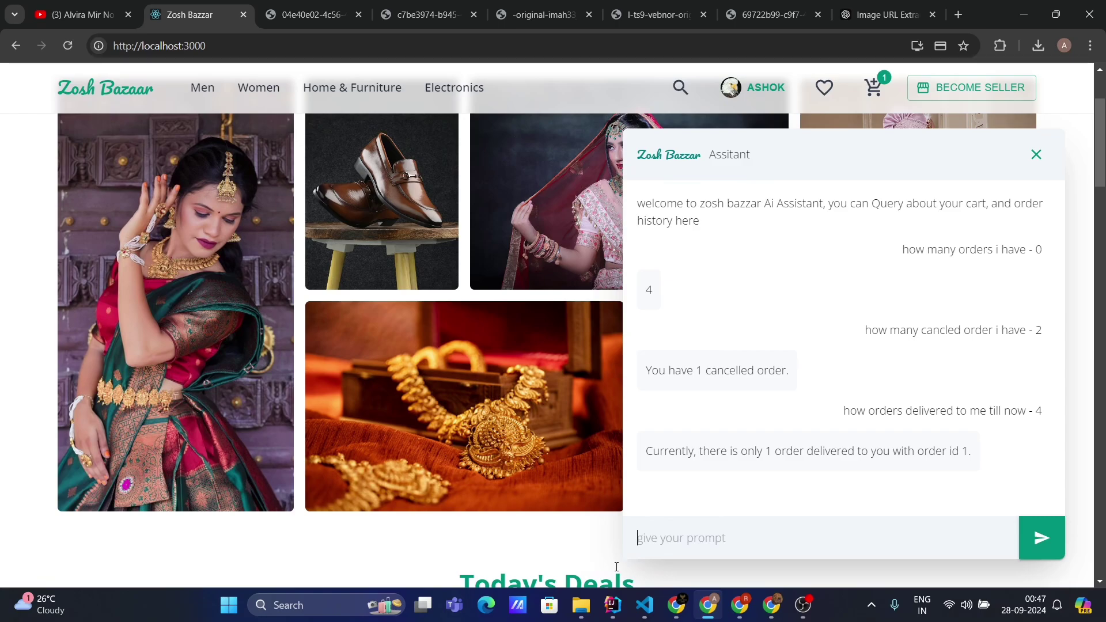
Ask the assistant 'give me details of my orders'.
{"action": "type", "text": "give me"}
{"action": "type", "text": " ord"}
{"action": "key", "text": "BackSpace"}
{"action": "key", "text": "BackSpace"}
{"action": "type", "text": "details of my"}
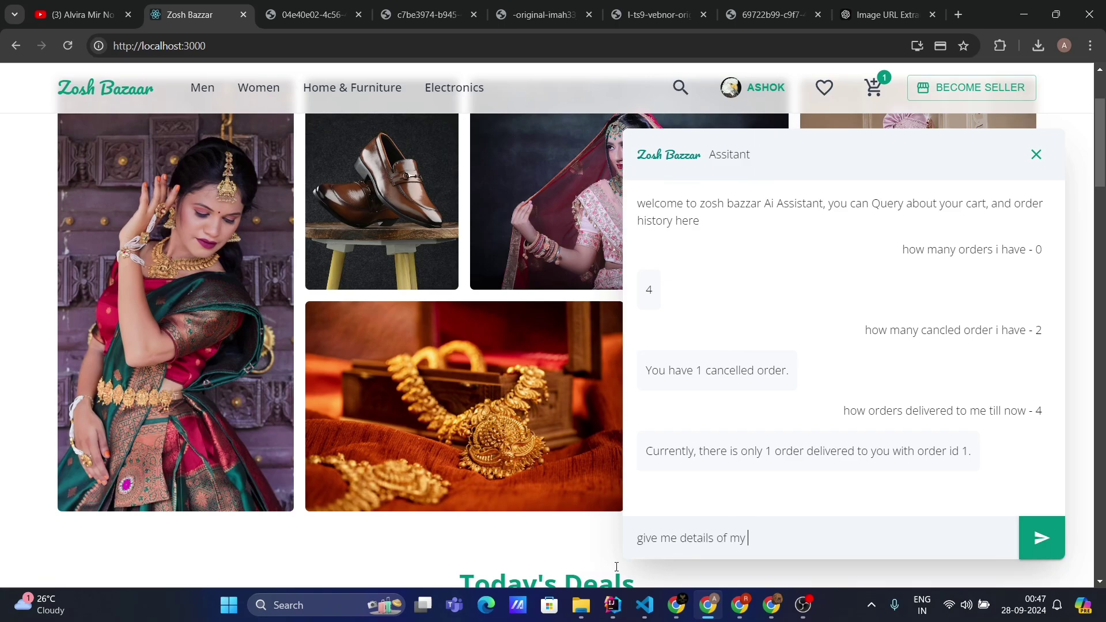
{"action": "type", "text": " orders"}
{"action": "left_click", "coordinate": [1040, 538]}
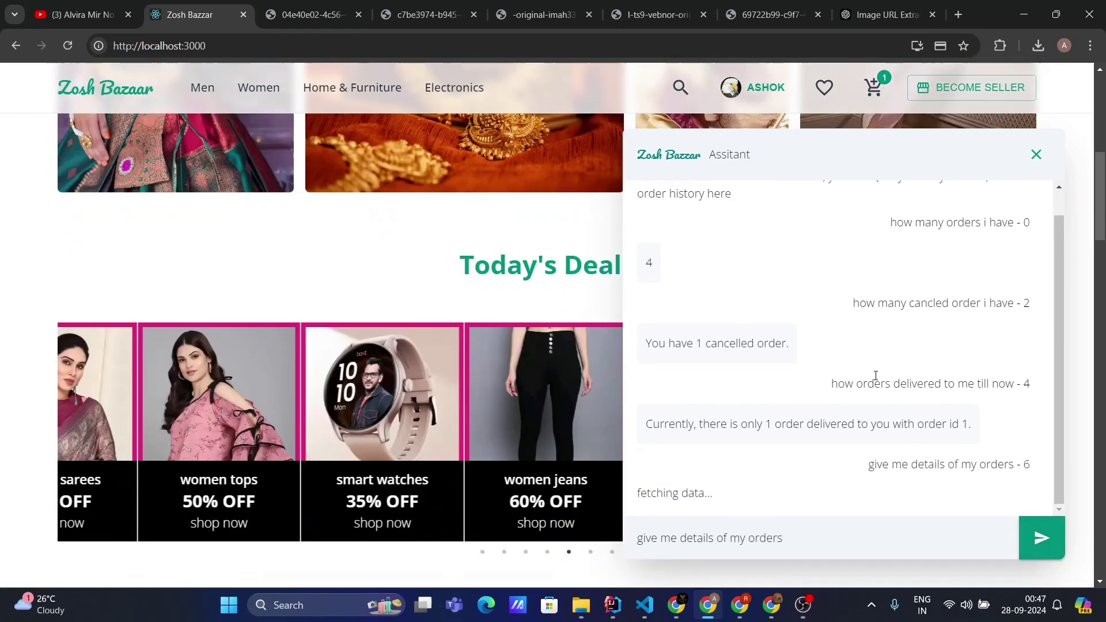
Read through the reply: order 1 shipped (6749), order 3 placed (1149), order 4 pending (1198).
{"action": "scroll", "coordinate": [486, 450], "scroll_direction": "up", "scroll_amount": 1}
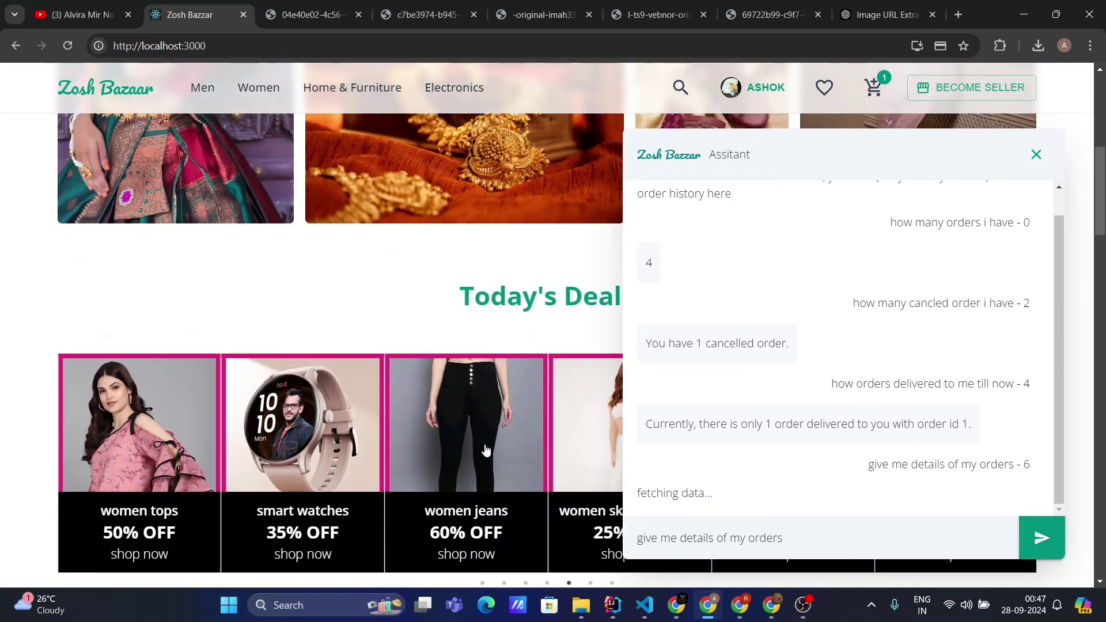
{"action": "scroll", "coordinate": [486, 451], "scroll_direction": "up", "scroll_amount": 1}
{"action": "scroll", "coordinate": [788, 370], "scroll_direction": "down", "scroll_amount": 3}
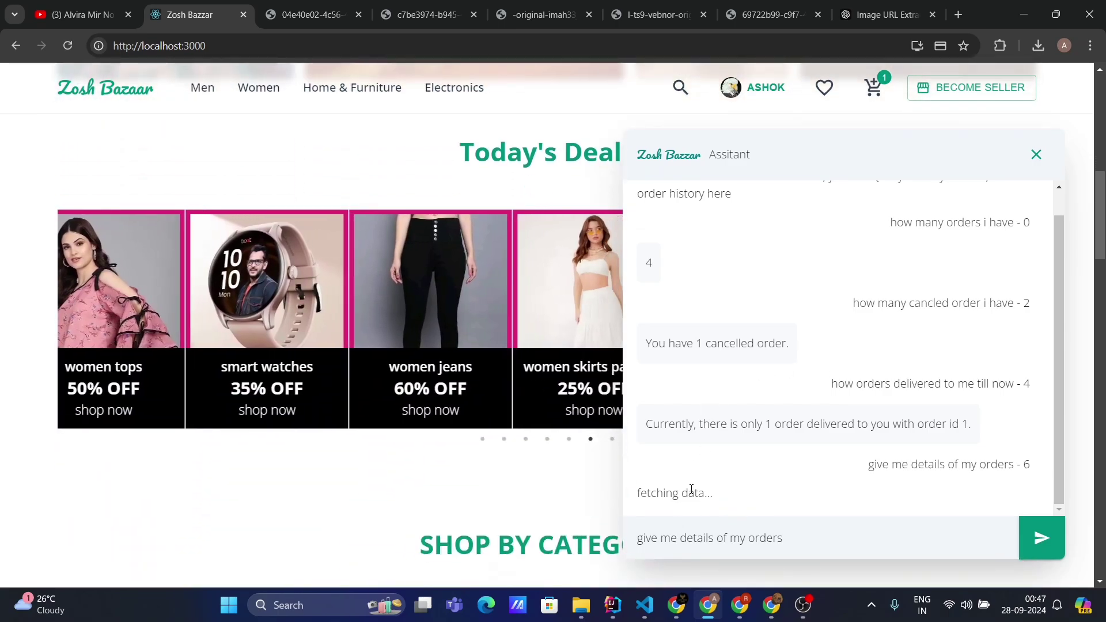
{"action": "left_click_drag", "start_coordinate": [637, 493], "coordinate": [719, 502]}
{"action": "scroll", "coordinate": [739, 429], "scroll_direction": "down", "scroll_amount": 7}
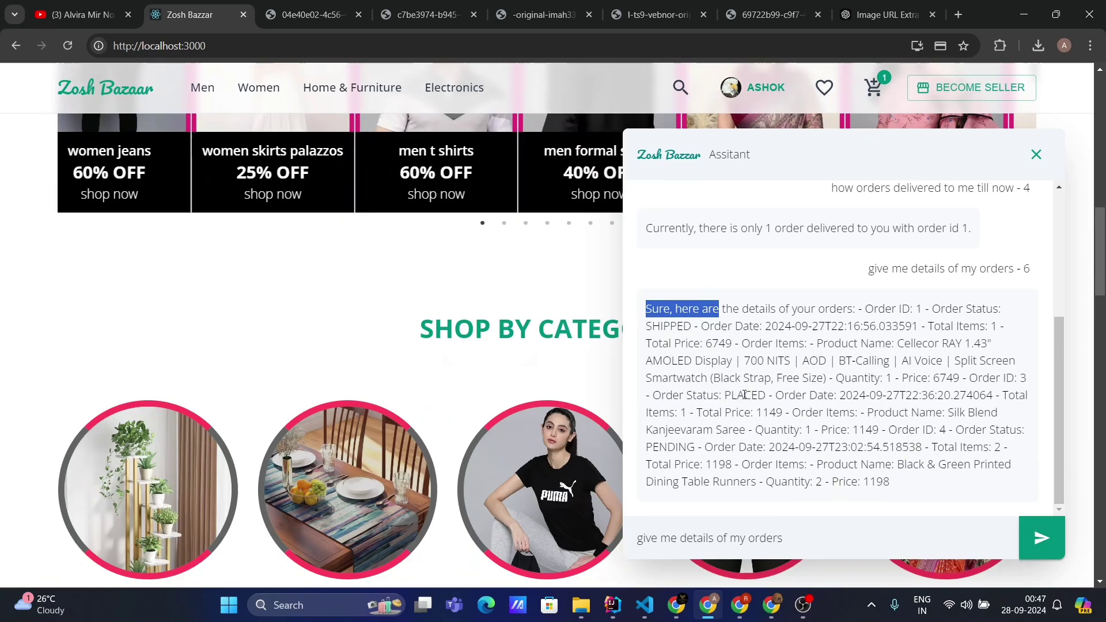
{"action": "left_click", "coordinate": [745, 395]}
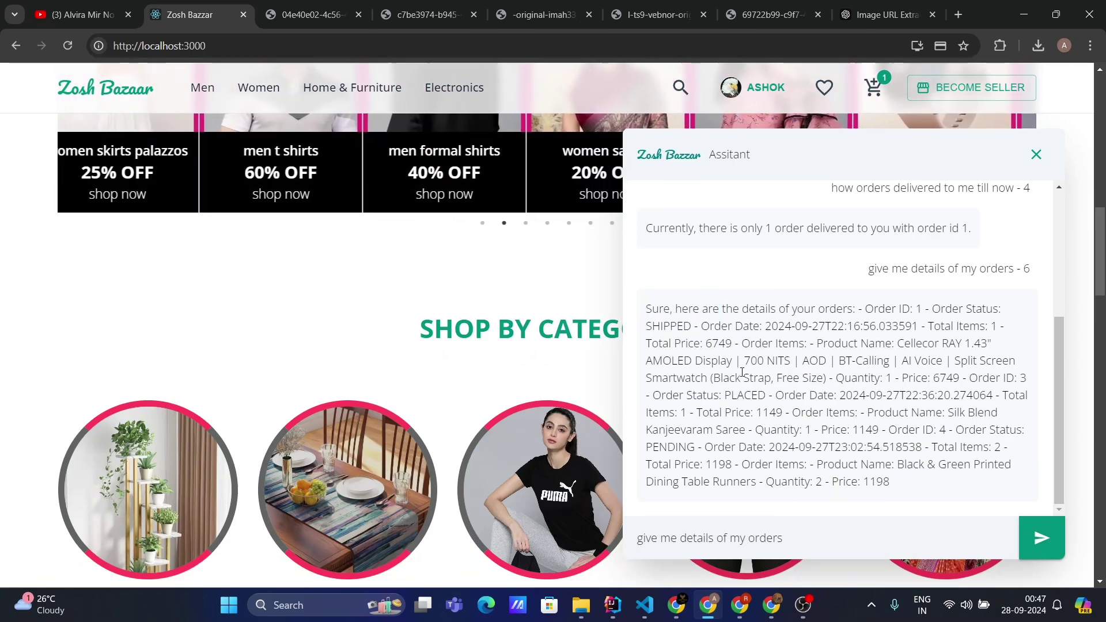
{"action": "left_click_drag", "start_coordinate": [893, 487], "coordinate": [634, 310]}
{"action": "left_click", "coordinate": [731, 354]}
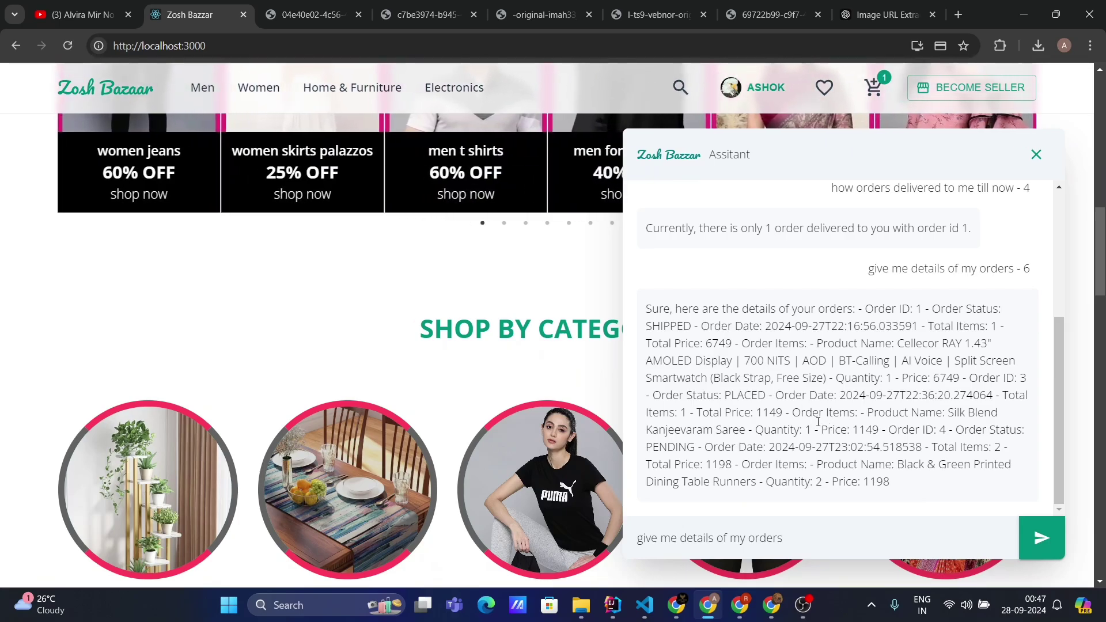
{"action": "scroll", "coordinate": [818, 423], "scroll_direction": "up", "scroll_amount": 4}
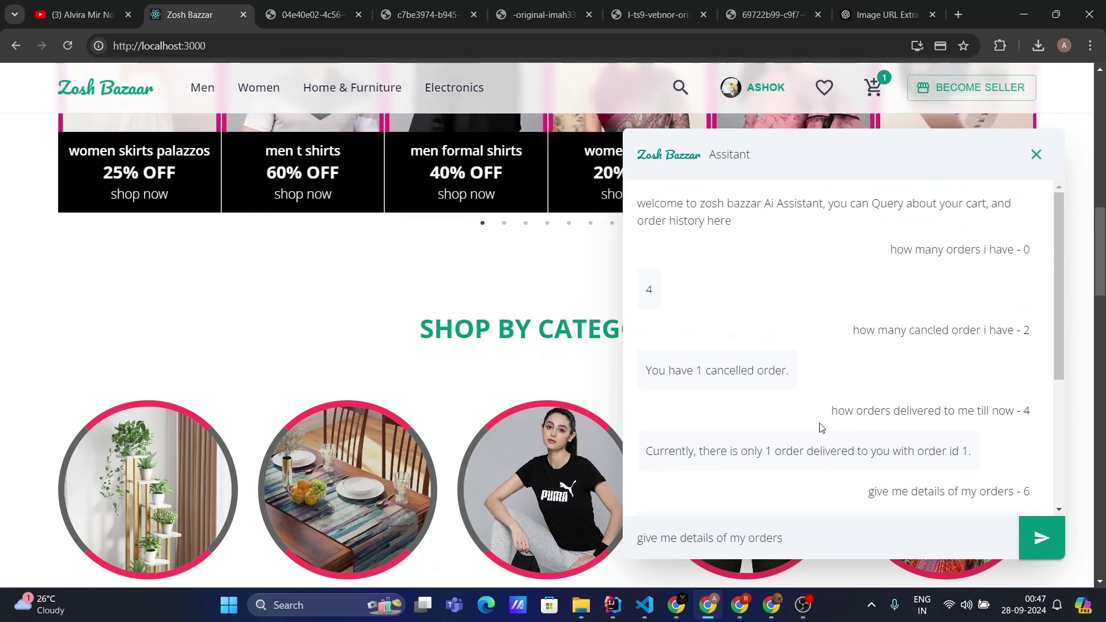
{"action": "scroll", "coordinate": [823, 427], "scroll_direction": "down", "scroll_amount": 5}
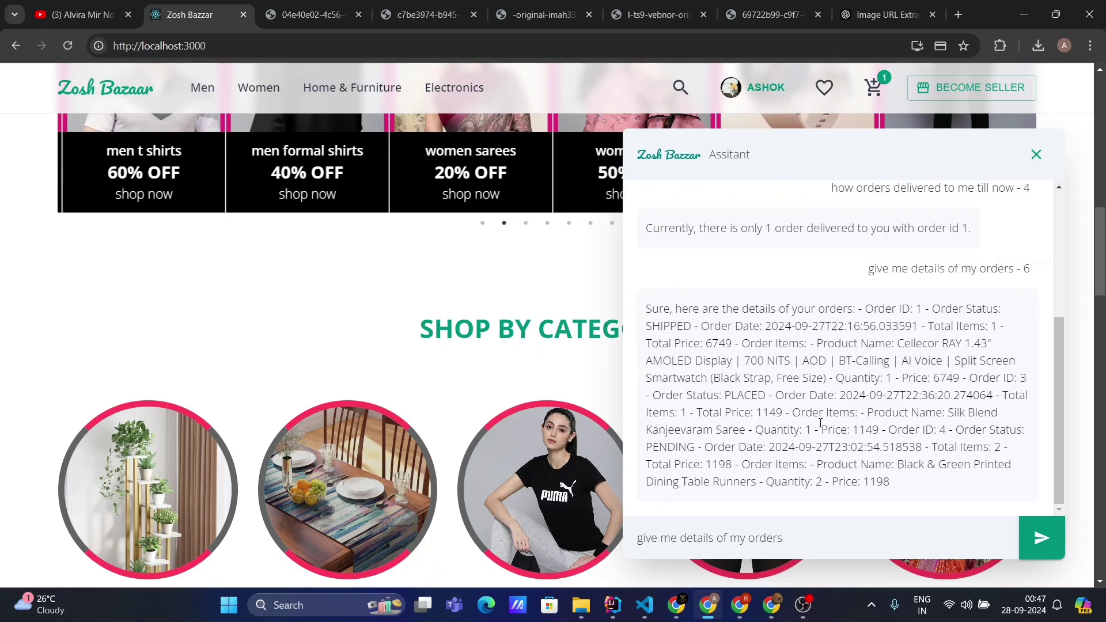
{"action": "scroll", "coordinate": [821, 424], "scroll_direction": "down", "scroll_amount": 4}
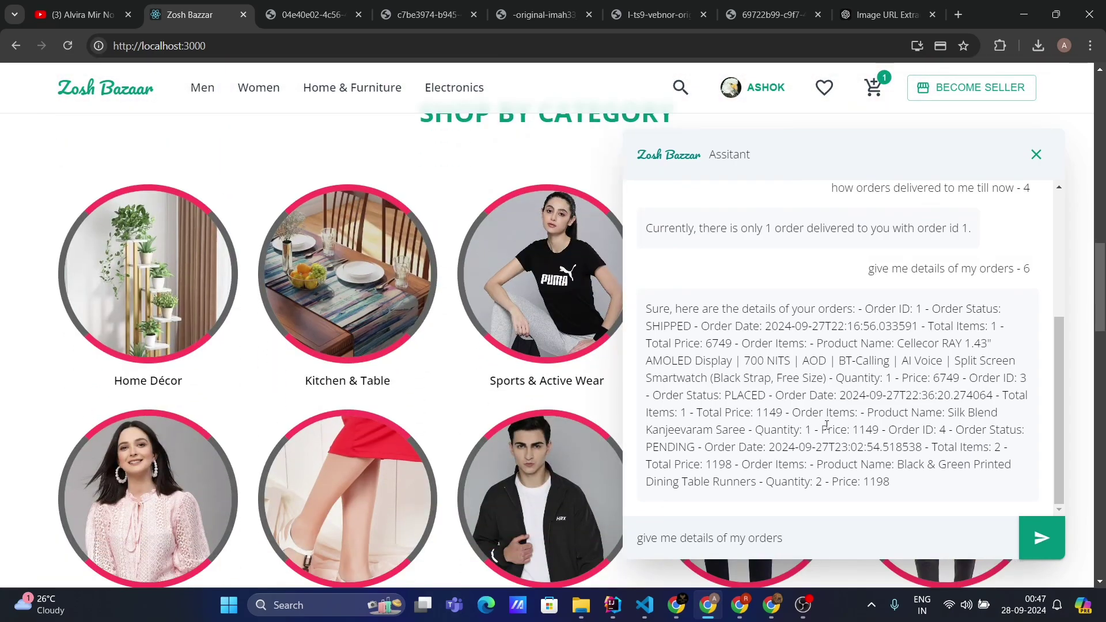
{"action": "scroll", "coordinate": [826, 425], "scroll_direction": "up", "scroll_amount": 3}
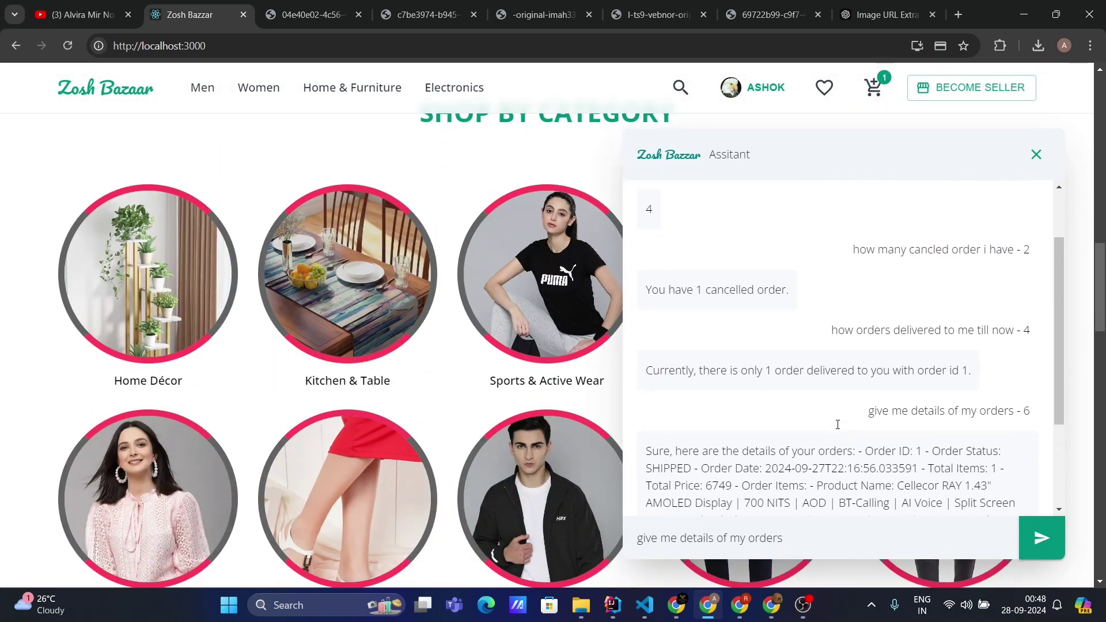
{"action": "scroll", "coordinate": [826, 424], "scroll_direction": "down", "scroll_amount": 3}
{"action": "scroll", "coordinate": [830, 521], "scroll_direction": "down", "scroll_amount": 3}
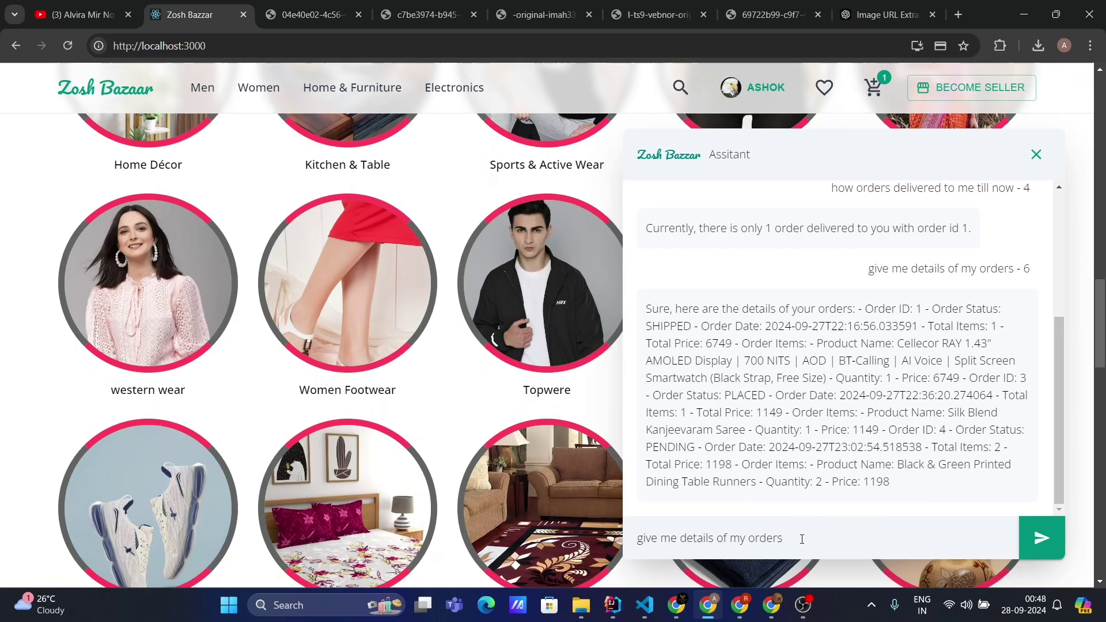
Reduce the saree's cart quantity by one, then ask the assistant 'can you give me details of my cart?'.
{"action": "left_click", "coordinate": [871, 80]}
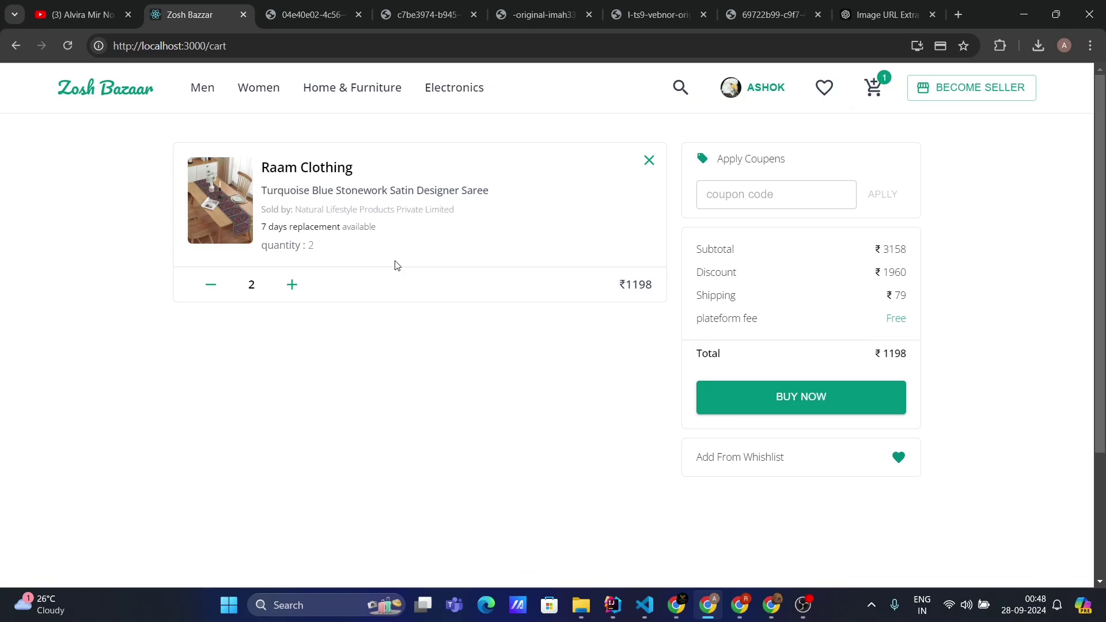
{"action": "left_click", "coordinate": [211, 286]}
{"action": "left_click", "coordinate": [66, 99]}
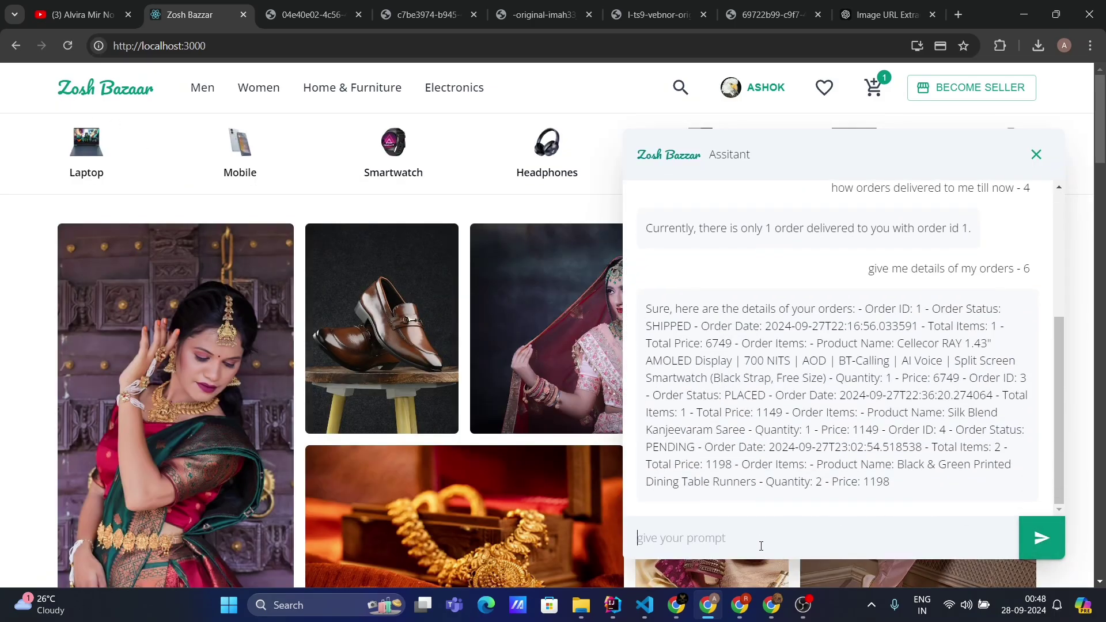
{"action": "type", "text": "can "}
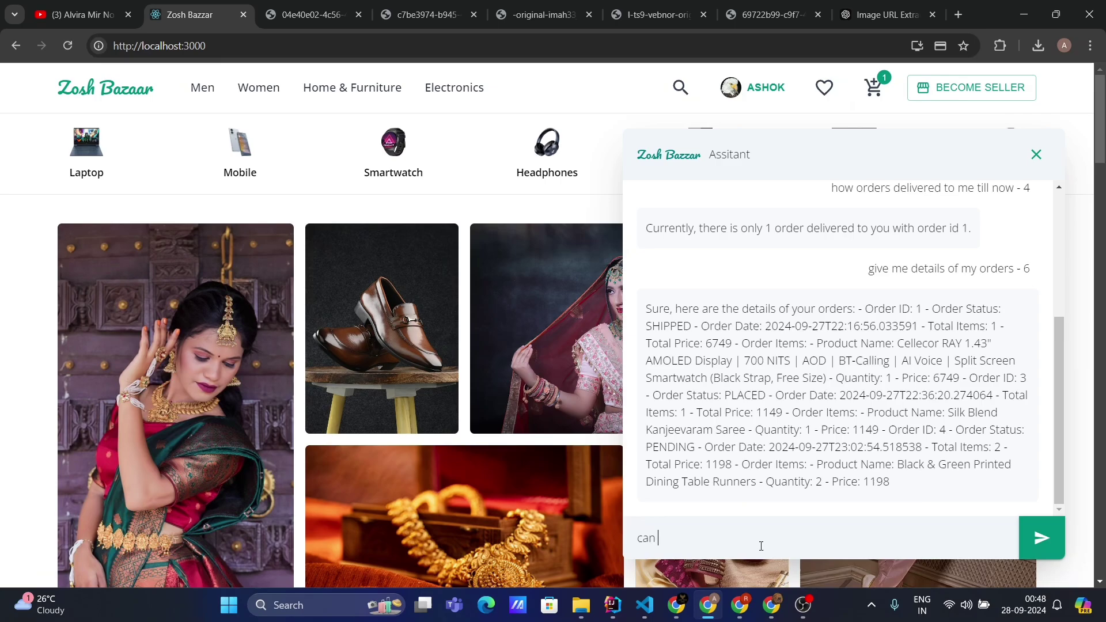
{"action": "type", "text": "you give me"}
{"action": "type", "text": " dea"}
{"action": "type", "text": "tails o"}
{"action": "type", "text": "f my cart?"}
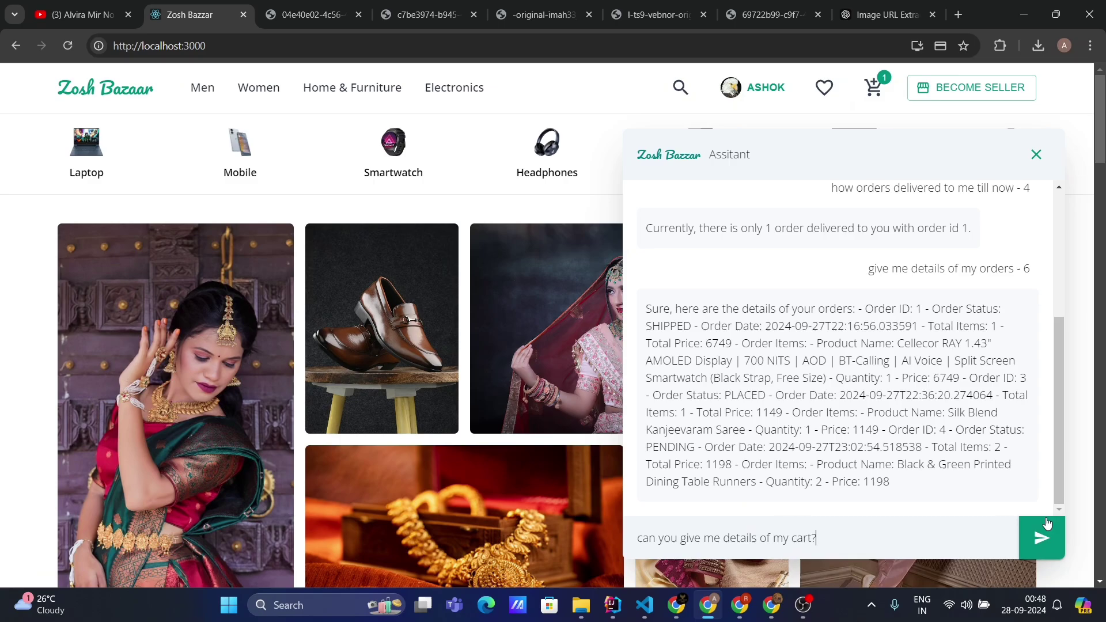
{"action": "left_click", "coordinate": [1040, 538]}
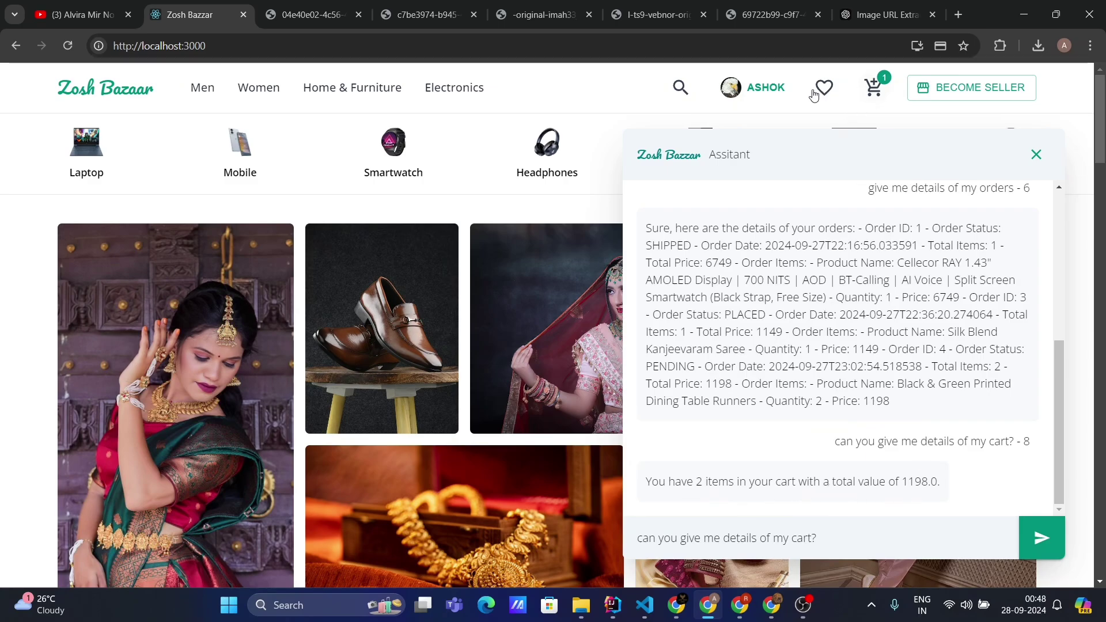
Open and reload the cart page to check its contents, then return home.
{"action": "left_click", "coordinate": [874, 89]}
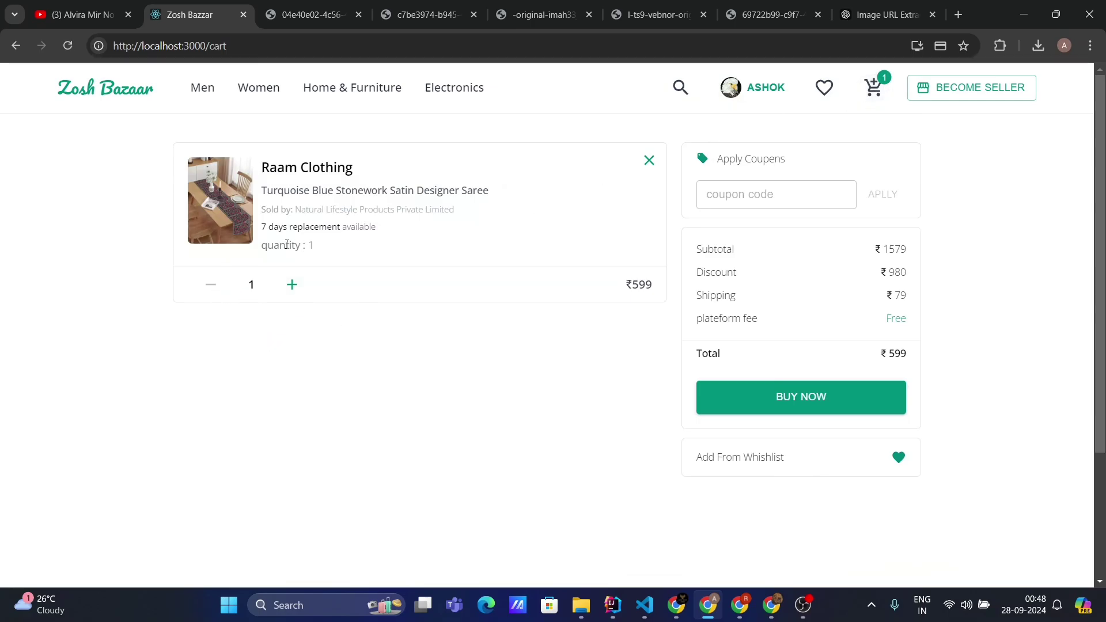
{"action": "left_click", "coordinate": [73, 45]}
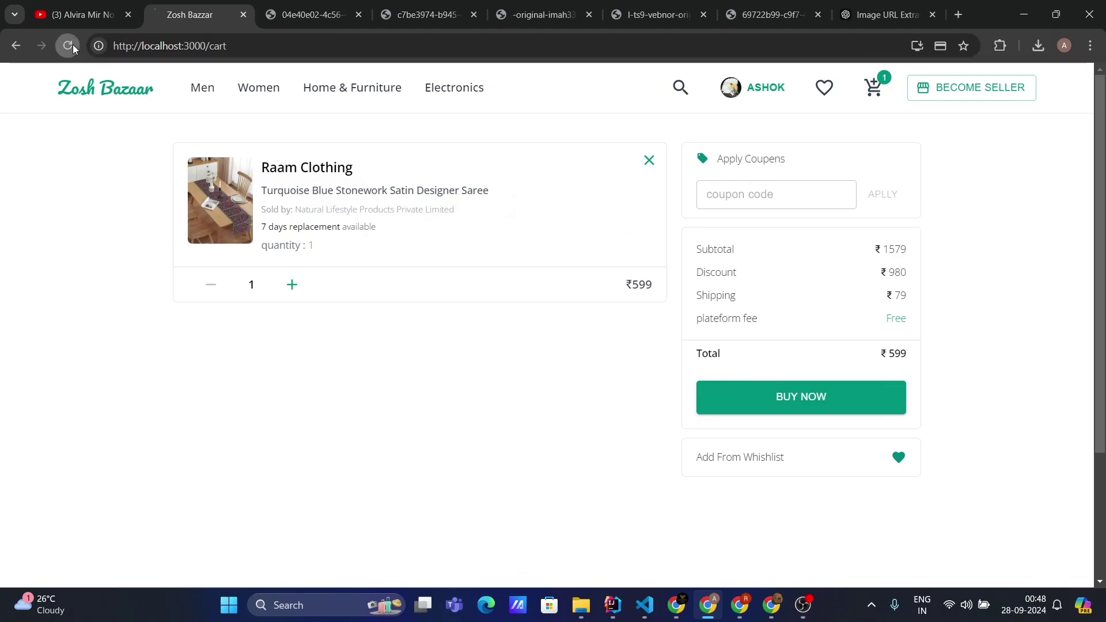
{"action": "left_click", "coordinate": [89, 97]}
Ask the assistant 'give me the details of my cart' and mark the 599.0 total.
{"action": "left_click", "coordinate": [1043, 539]}
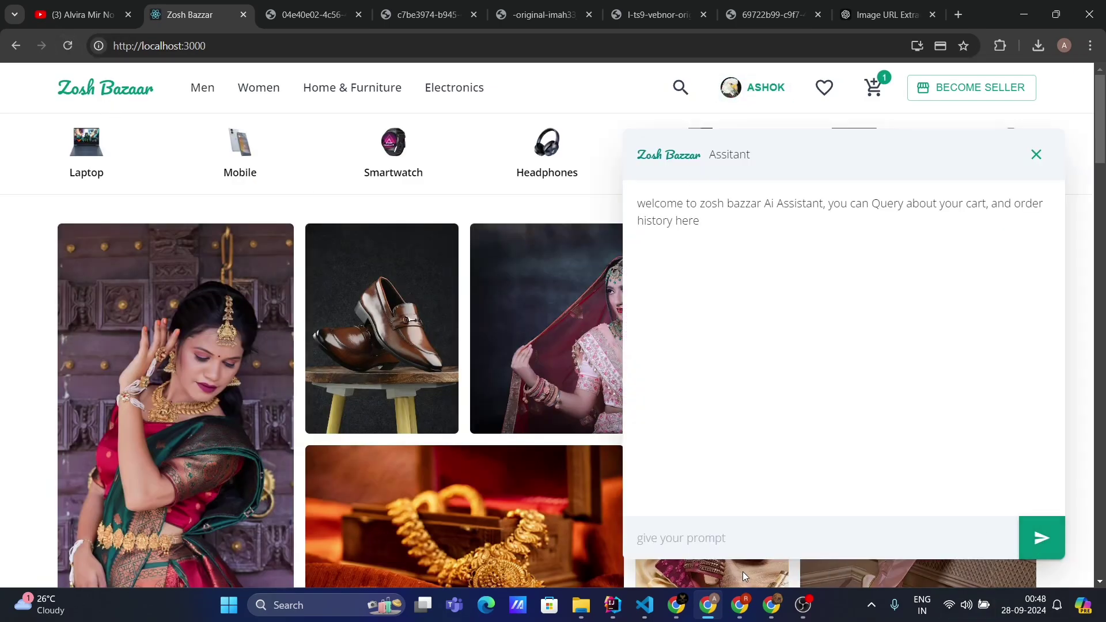
{"action": "left_click", "coordinate": [703, 546]}
{"action": "type", "text": "cart"}
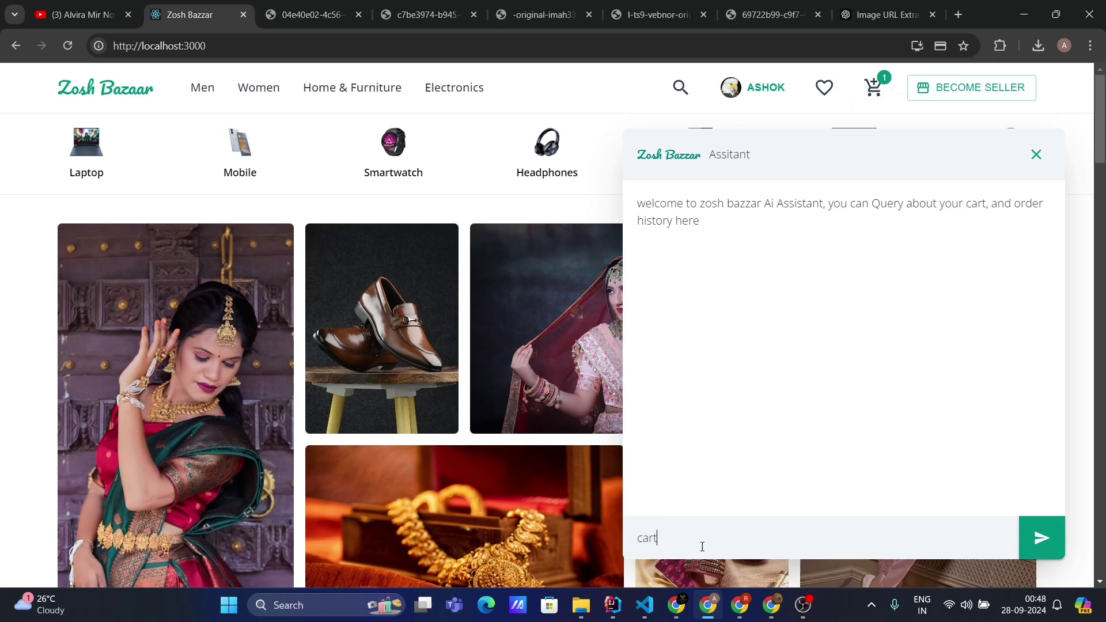
{"action": "key", "text": "BackSpace"}
{"action": "key", "text": "BackSpace"}
{"action": "key", "text": "BackSpace"}
{"action": "key", "text": "BackSpace"}
{"action": "type", "text": "give me the details of my cart"}
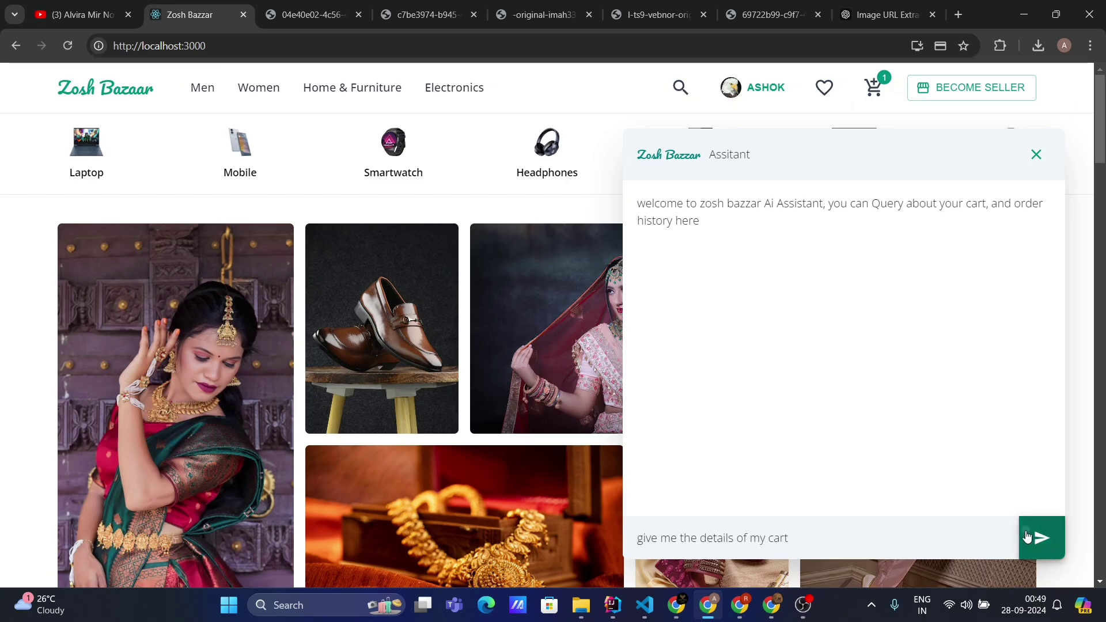
{"action": "left_click", "coordinate": [1041, 538]}
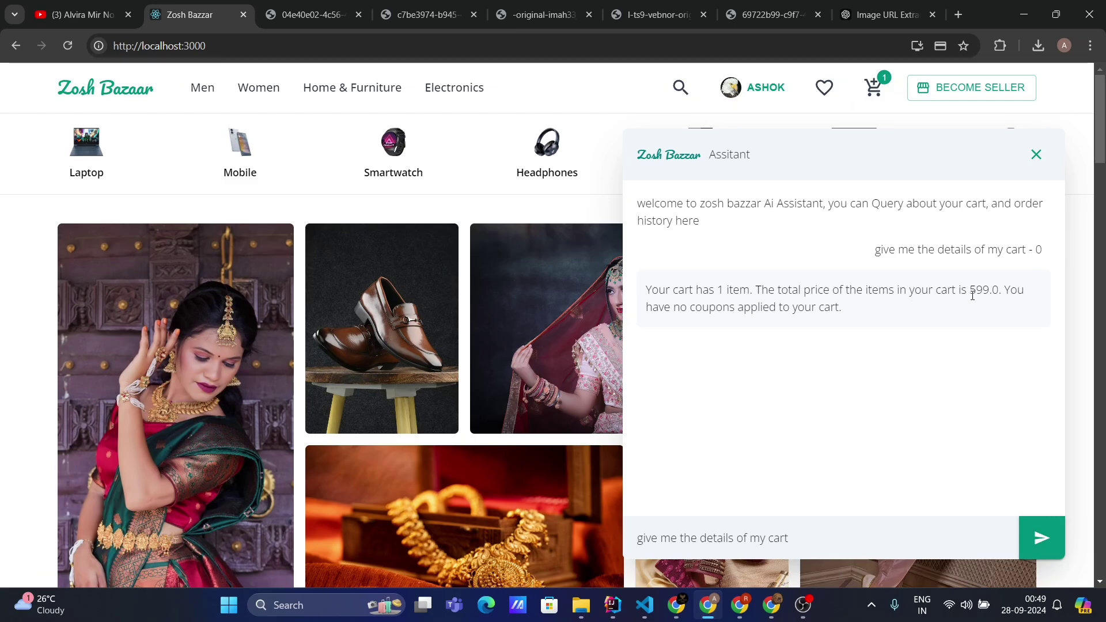
{"action": "left_click_drag", "start_coordinate": [970, 291], "coordinate": [982, 291]}
Close the assistant chat and go to the Women Sarees listing.
{"action": "left_click", "coordinate": [1035, 156]}
{"action": "mouse_move", "coordinate": [274, 87]}
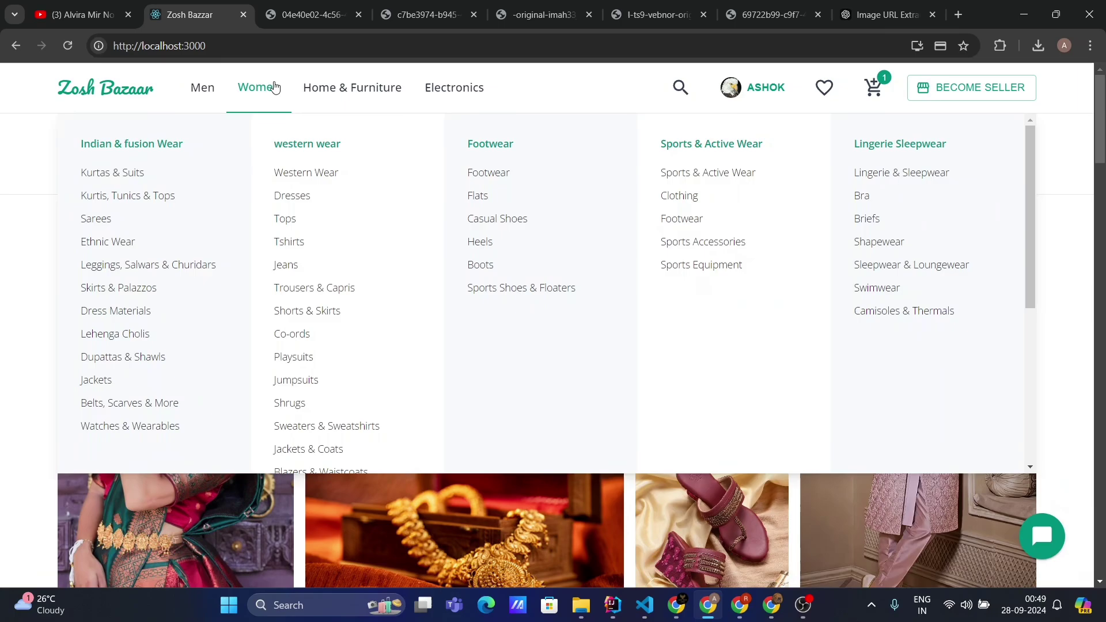
{"action": "left_click", "coordinate": [104, 219]}
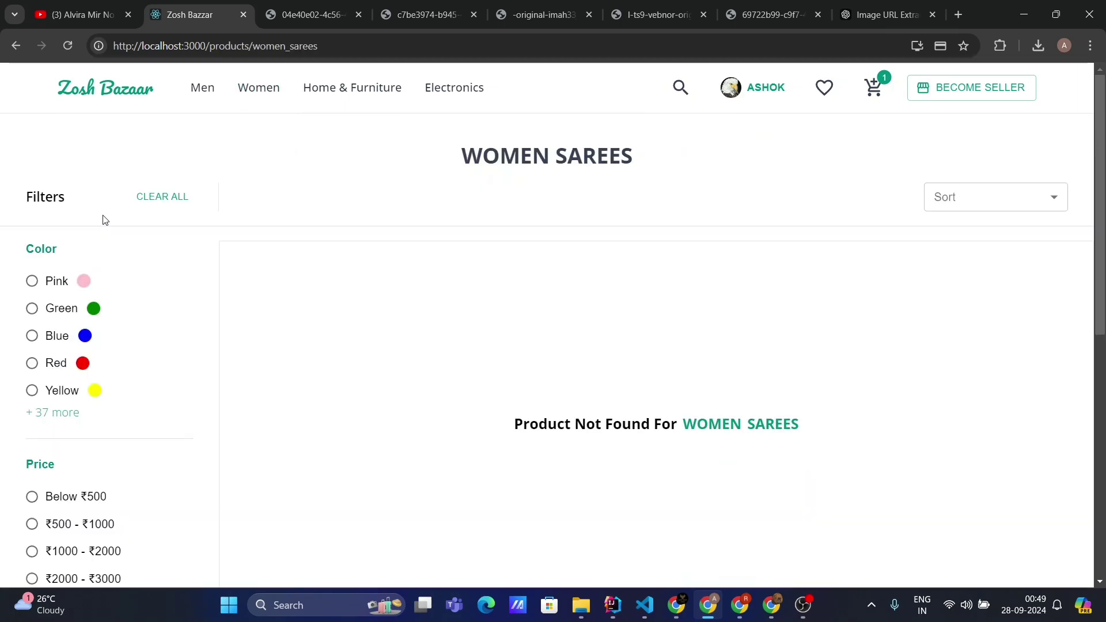
{"action": "scroll", "coordinate": [738, 325], "scroll_direction": "down", "scroll_amount": 6}
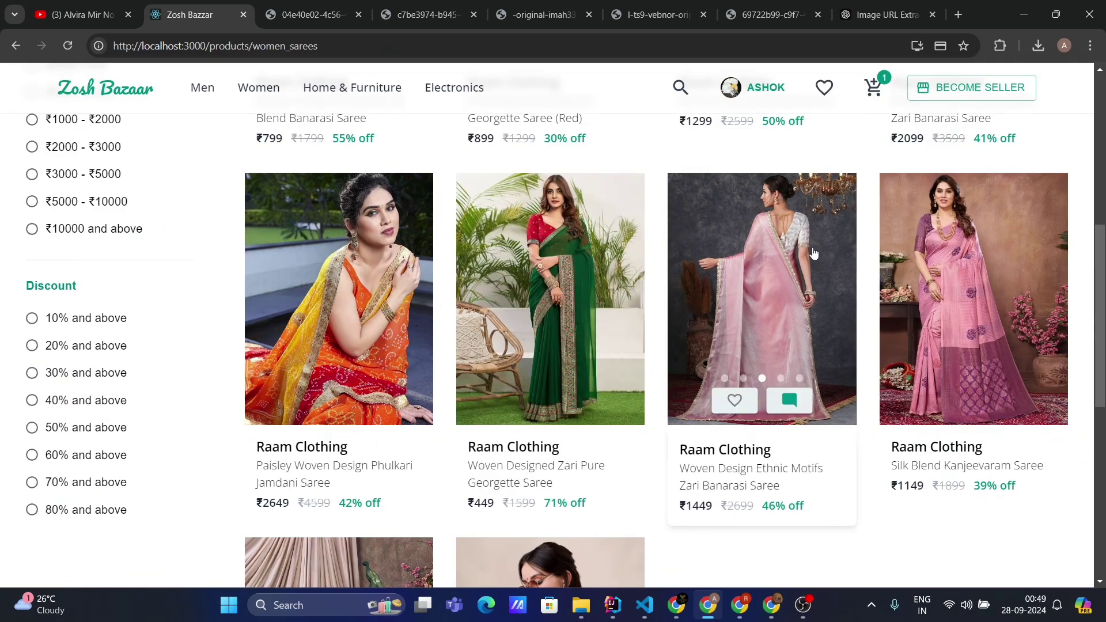
Ask the pink Banarasi saree's assistant 'color of this product' and mark the Pink answer.
{"action": "left_click", "coordinate": [789, 399]}
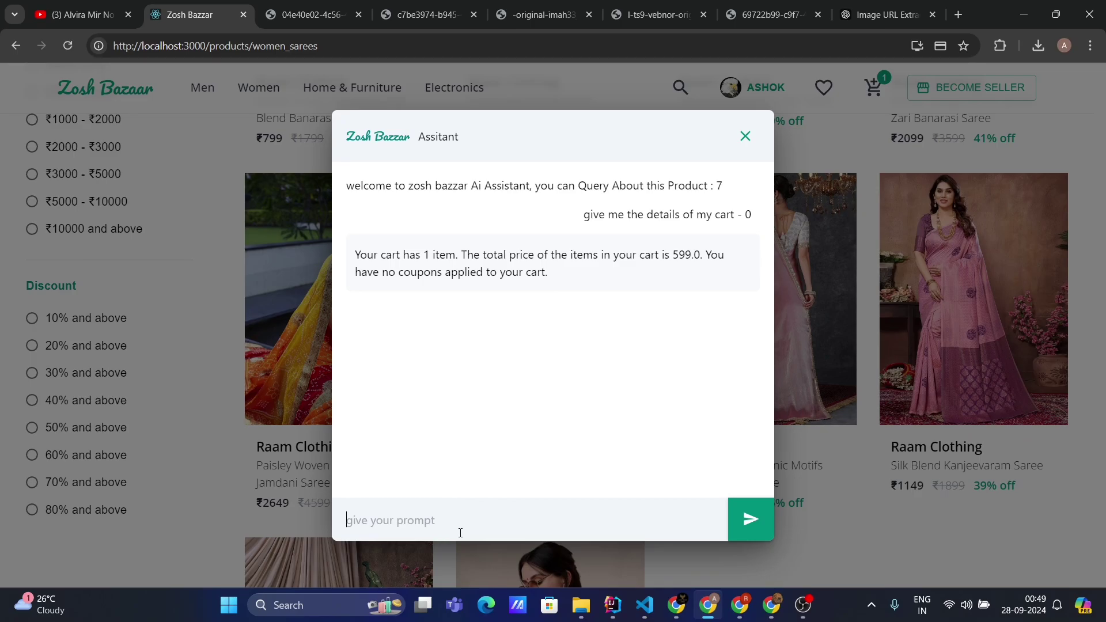
{"action": "type", "text": "what"}
{"action": "key", "text": "BackSpace"}
{"action": "type", "text": "color of this product"}
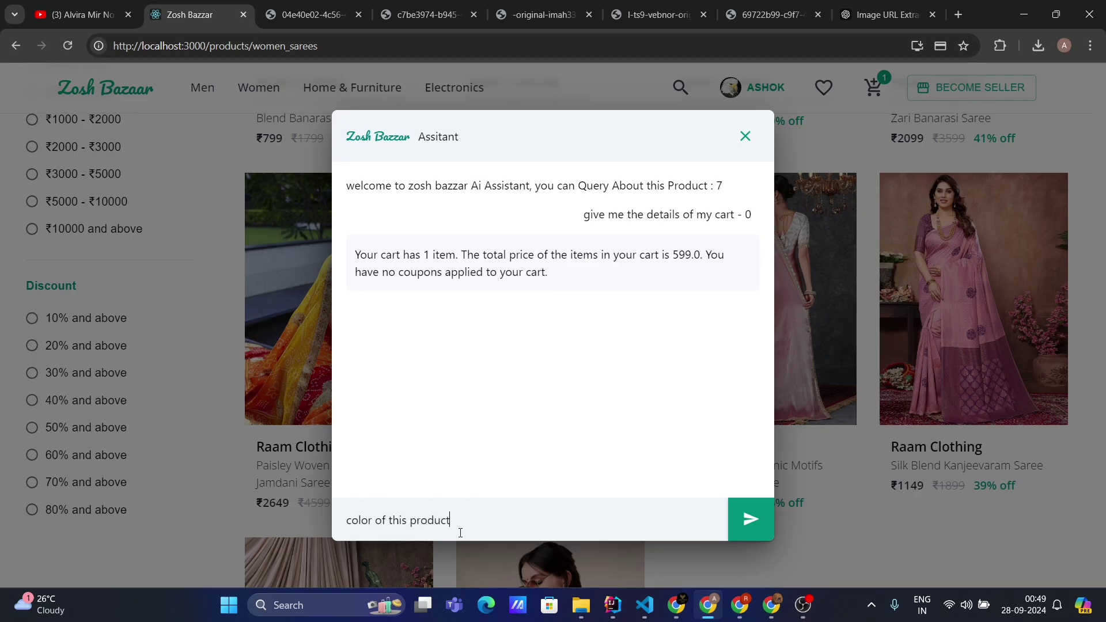
{"action": "left_click", "coordinate": [737, 527]}
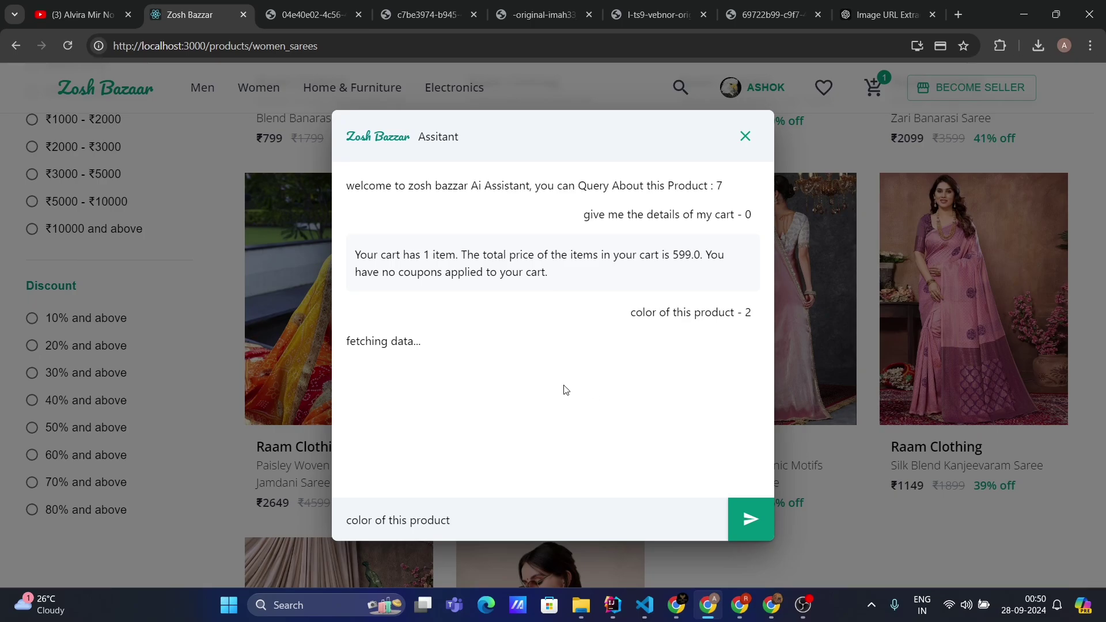
{"action": "left_click_drag", "start_coordinate": [381, 353], "coordinate": [360, 353]}
Ask the product assistant 'what is the selling price of this product'.
{"action": "left_click_drag", "start_coordinate": [451, 521], "coordinate": [353, 522]}
{"action": "type", "text": "c"}
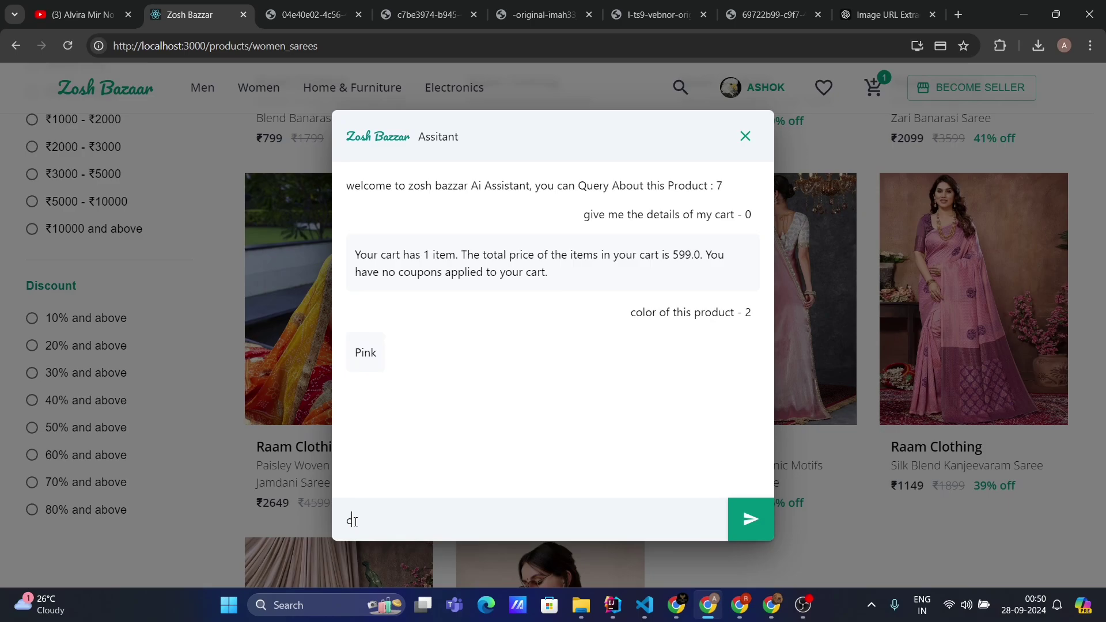
{"action": "key", "text": "BackSpace"}
{"action": "type", "text": "what is the sellig"}
{"action": "key", "text": "BackSpace"}
{"action": "type", "text": "ng price of this product"}
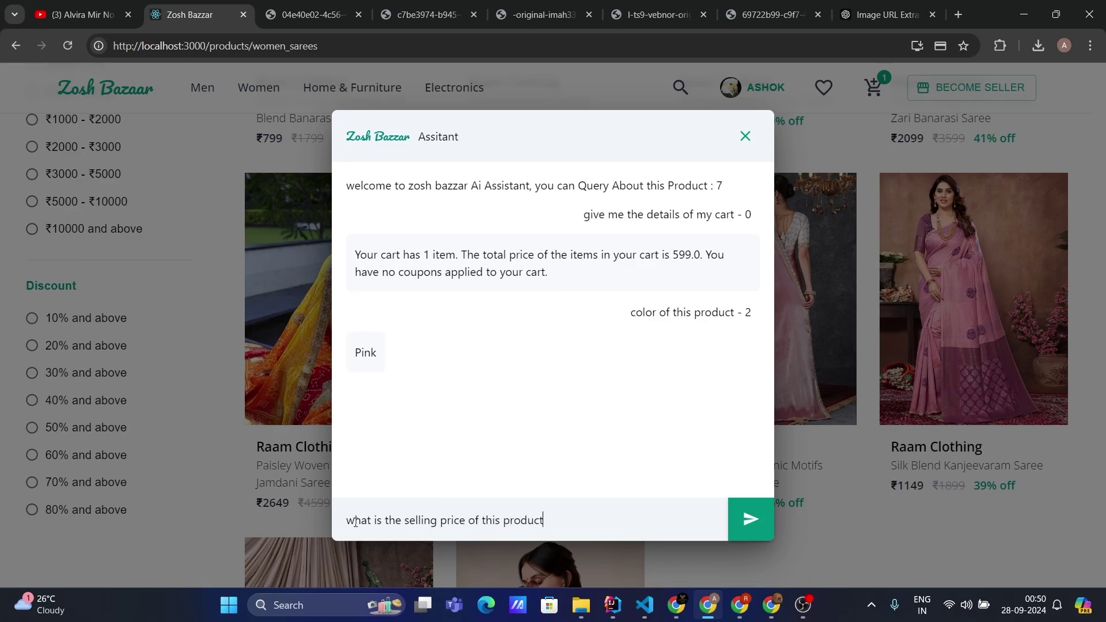
{"action": "left_click", "coordinate": [755, 524]}
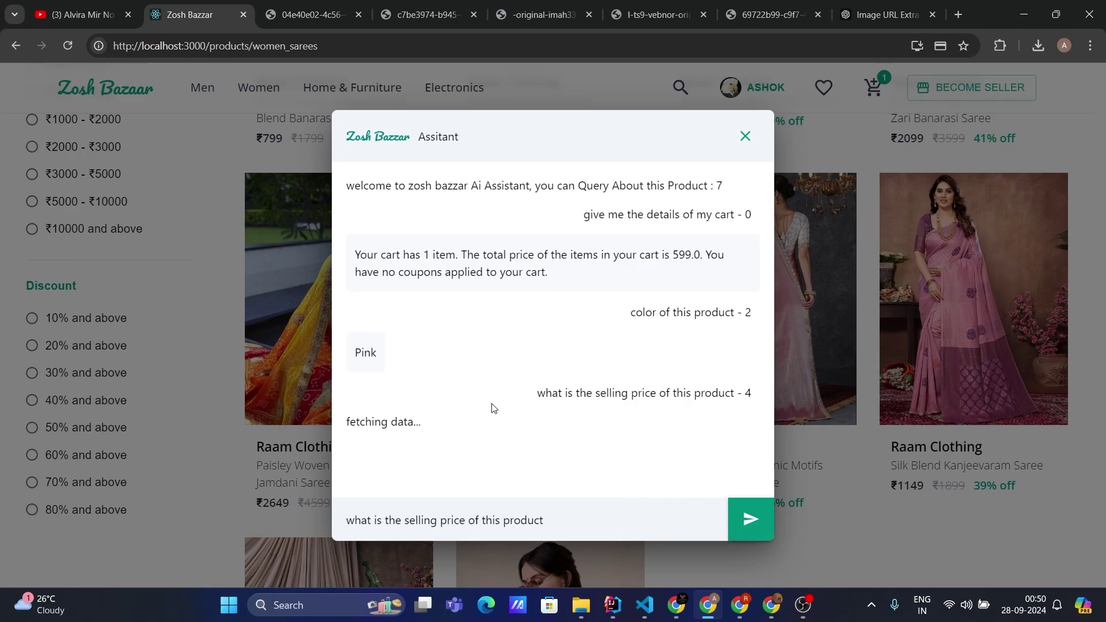
{"action": "left_click_drag", "start_coordinate": [435, 425], "coordinate": [345, 421]}
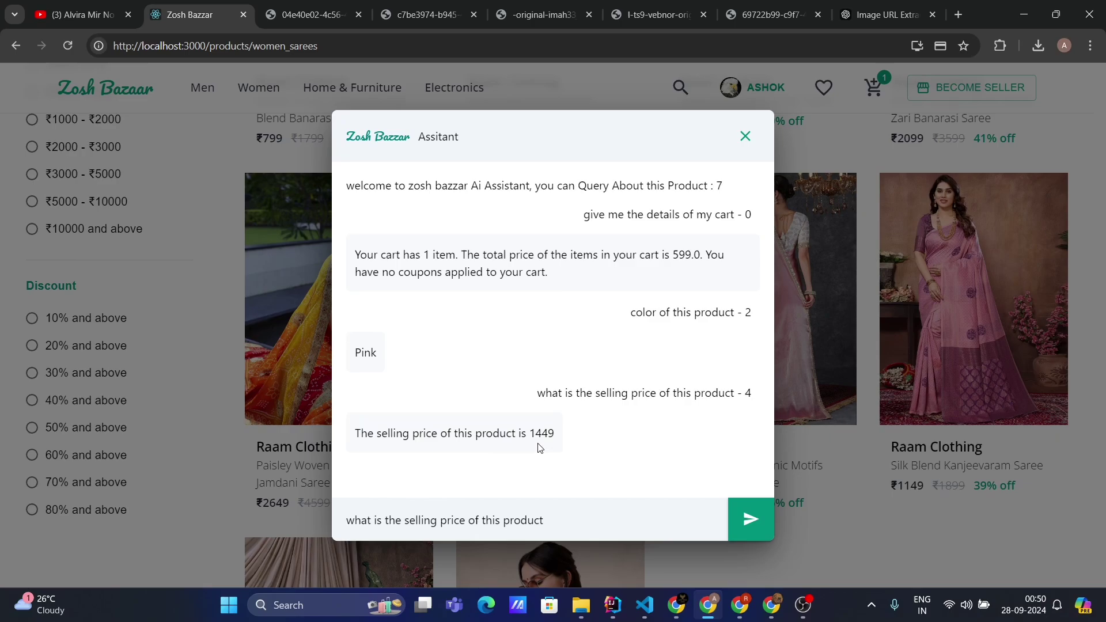
Replace the question with 'how much discount i will get on this product' and send it.
{"action": "left_click_drag", "start_coordinate": [545, 521], "coordinate": [344, 528]}
{"action": "key", "text": "BackSpace"}
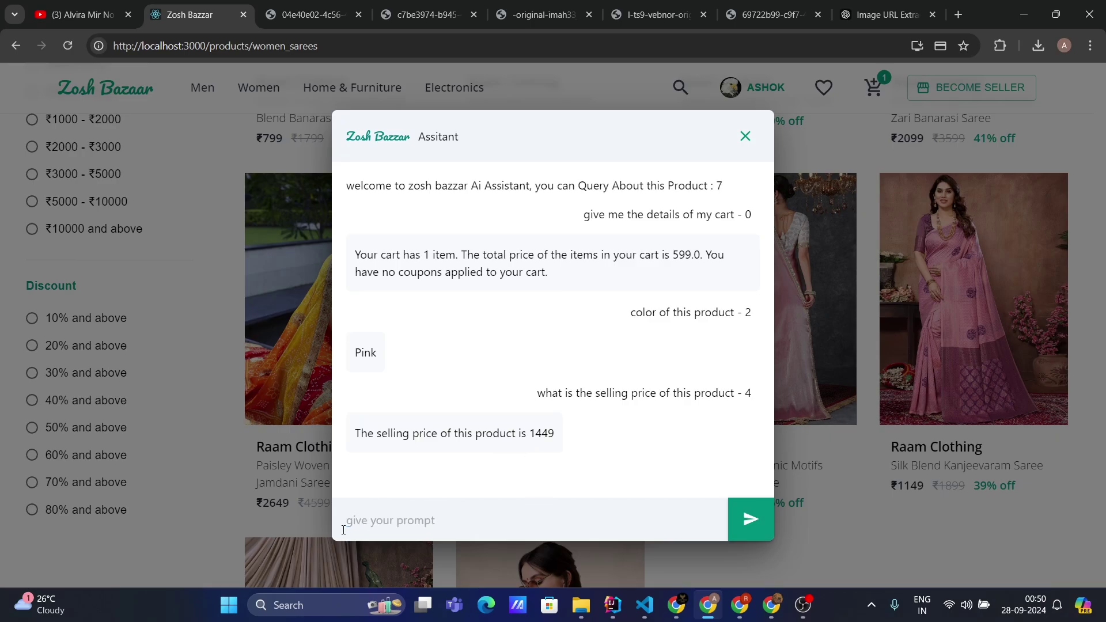
{"action": "type", "text": "how much discount i will get o"}
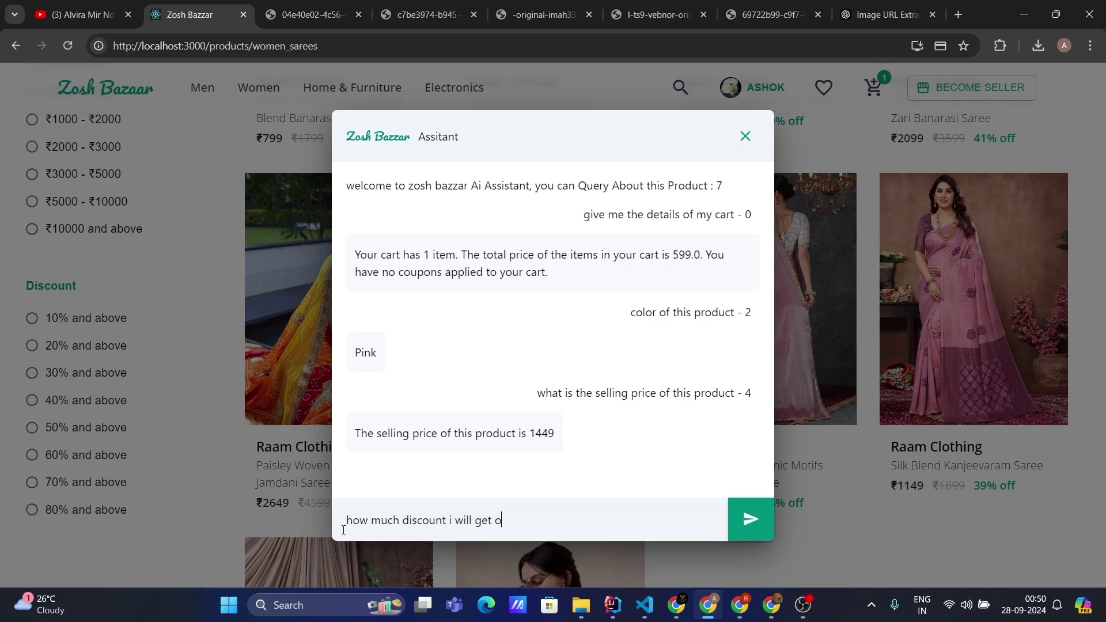
{"action": "type", "text": "n this product"}
{"action": "left_click", "coordinate": [763, 525]}
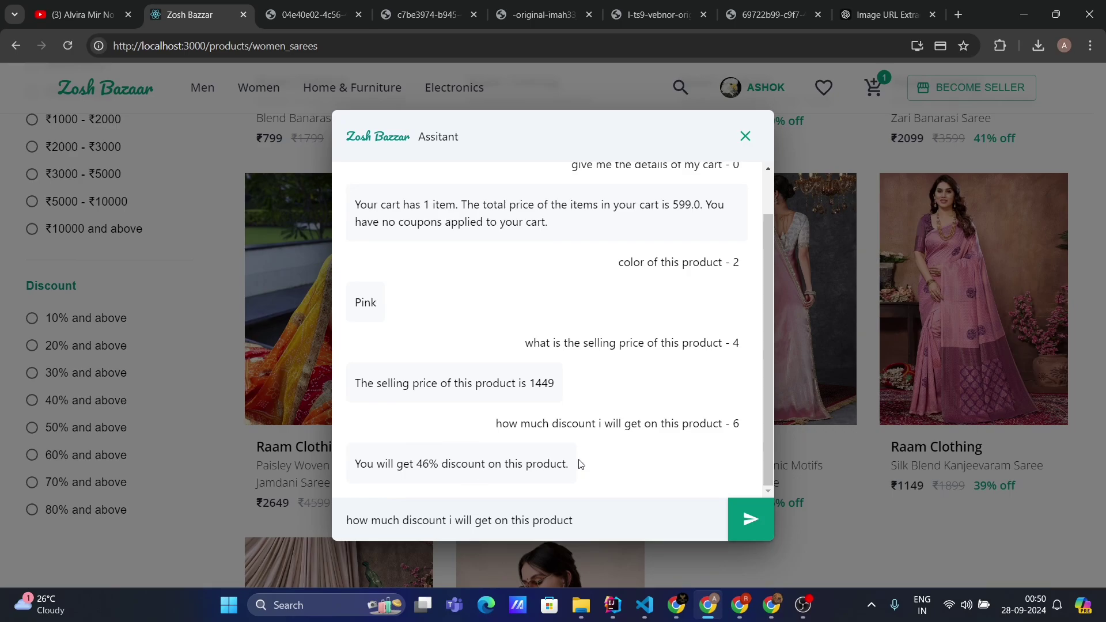
Close the assistant, view the pink saree's details, then return to the listing.
{"action": "left_click", "coordinate": [745, 135]}
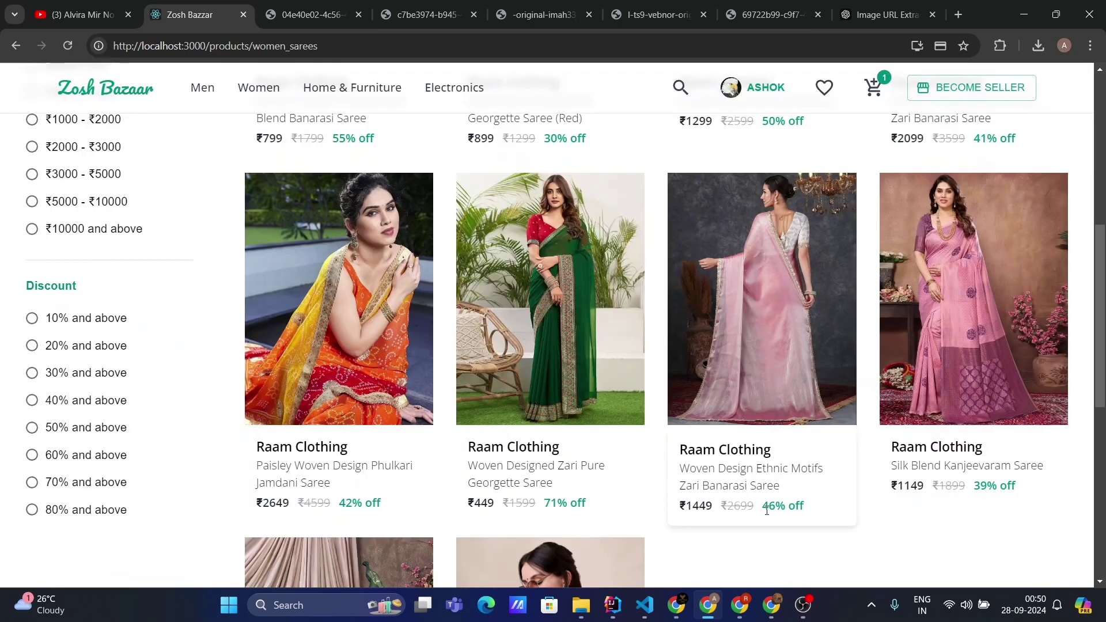
{"action": "left_click", "coordinate": [768, 510]}
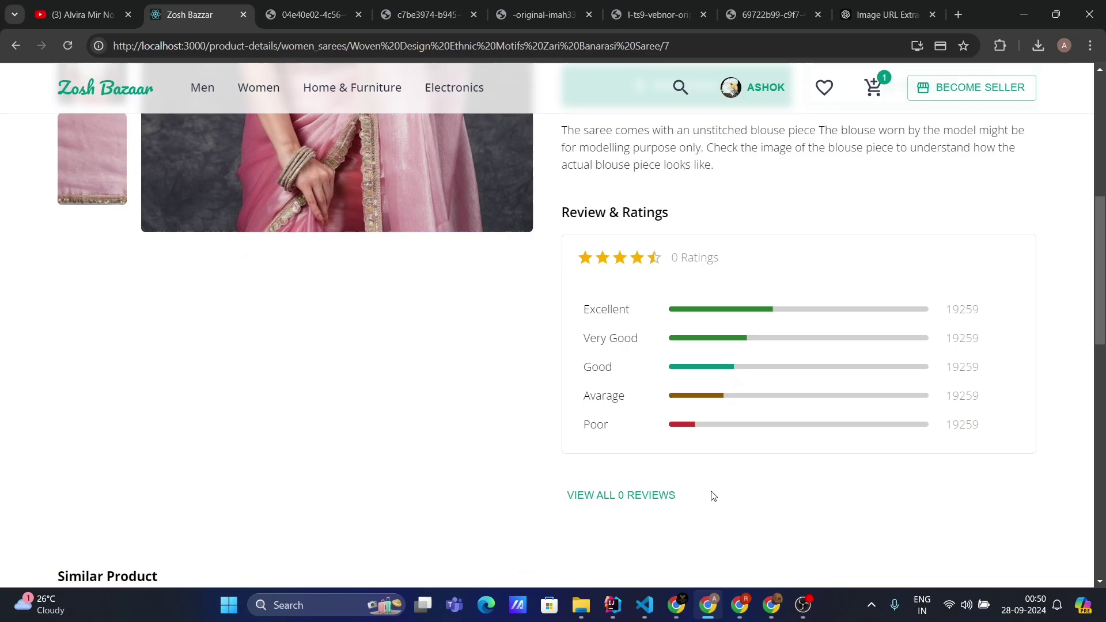
{"action": "scroll", "coordinate": [712, 496], "scroll_direction": "up", "scroll_amount": 1}
{"action": "key", "text": "alt+Left"}
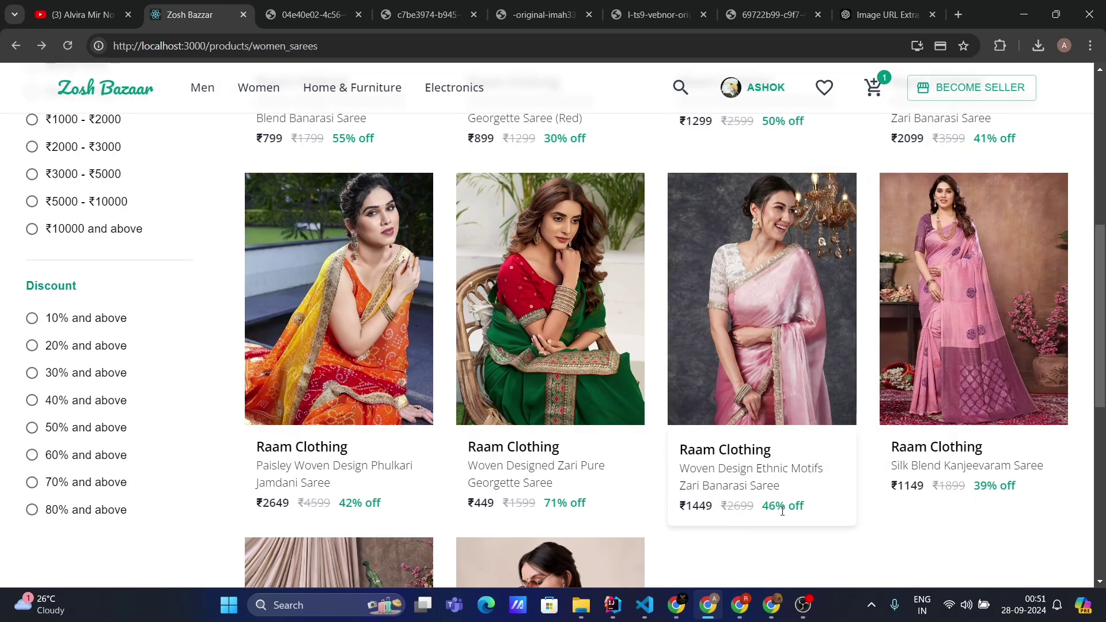
Scroll the Women Sarees listing back up to its top.
{"action": "mouse_move", "coordinate": [767, 333]}
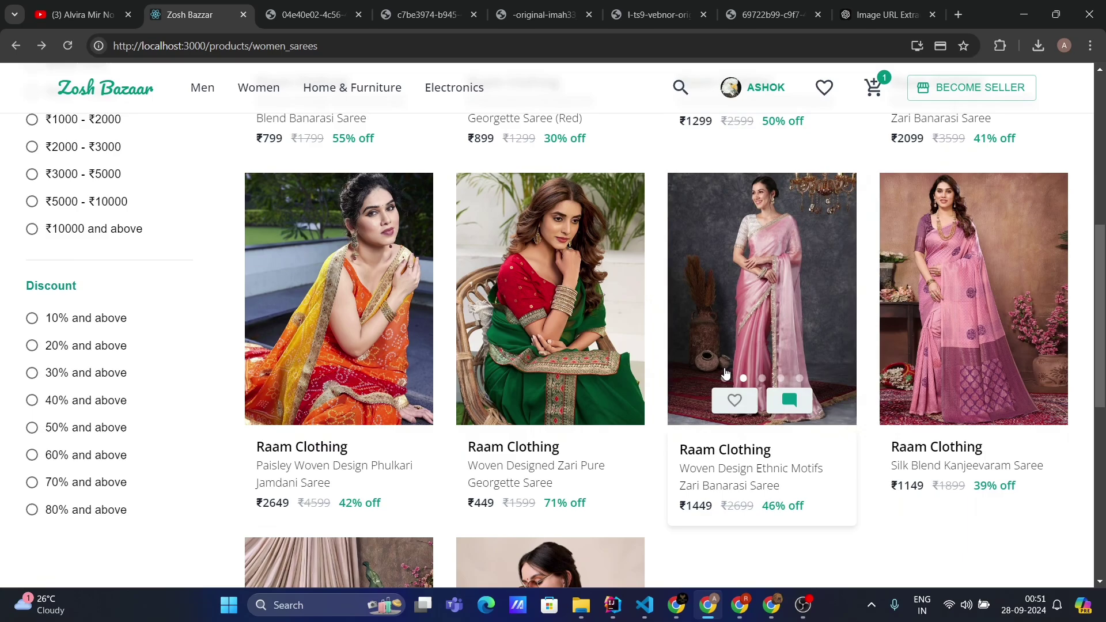
{"action": "scroll", "coordinate": [718, 438], "scroll_direction": "down", "scroll_amount": 4}
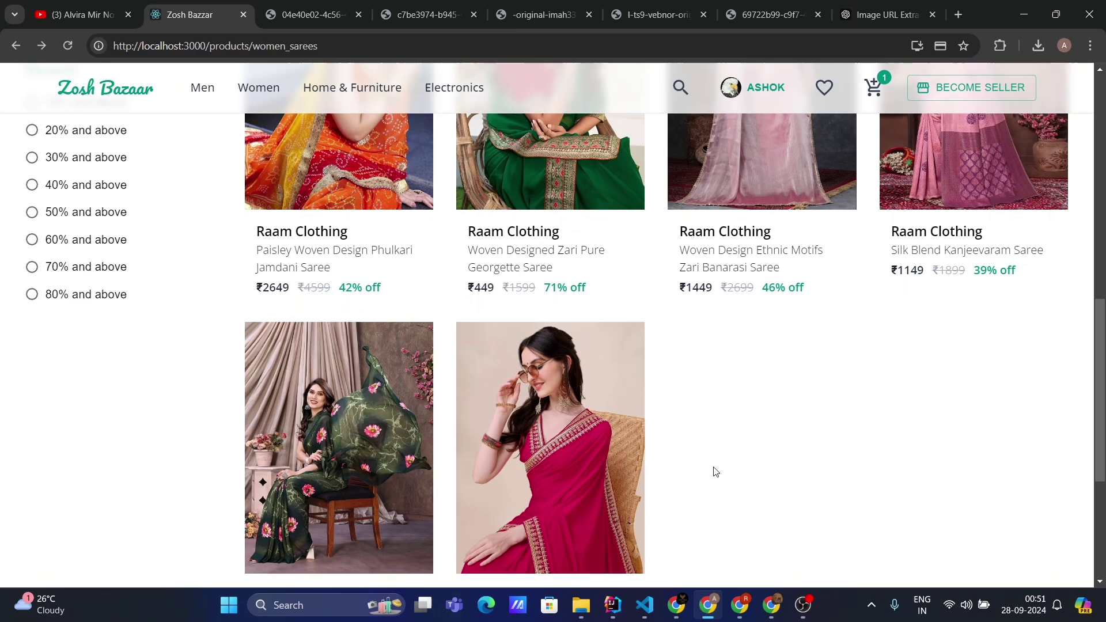
{"action": "scroll", "coordinate": [713, 467], "scroll_direction": "up", "scroll_amount": 7}
{"action": "scroll", "coordinate": [714, 491], "scroll_direction": "up", "scroll_amount": 4}
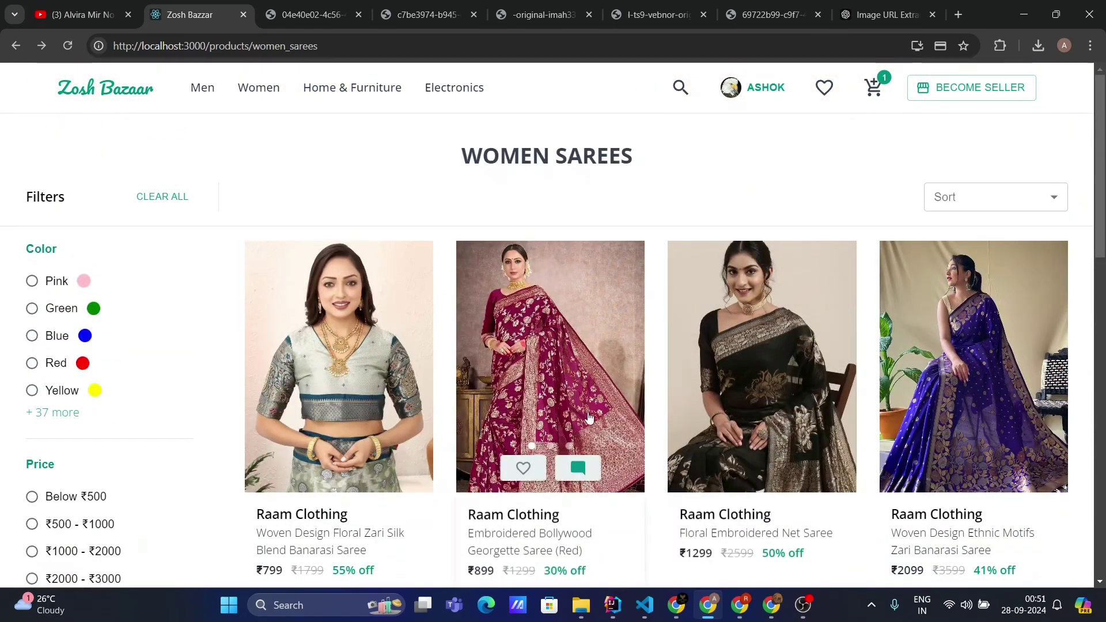